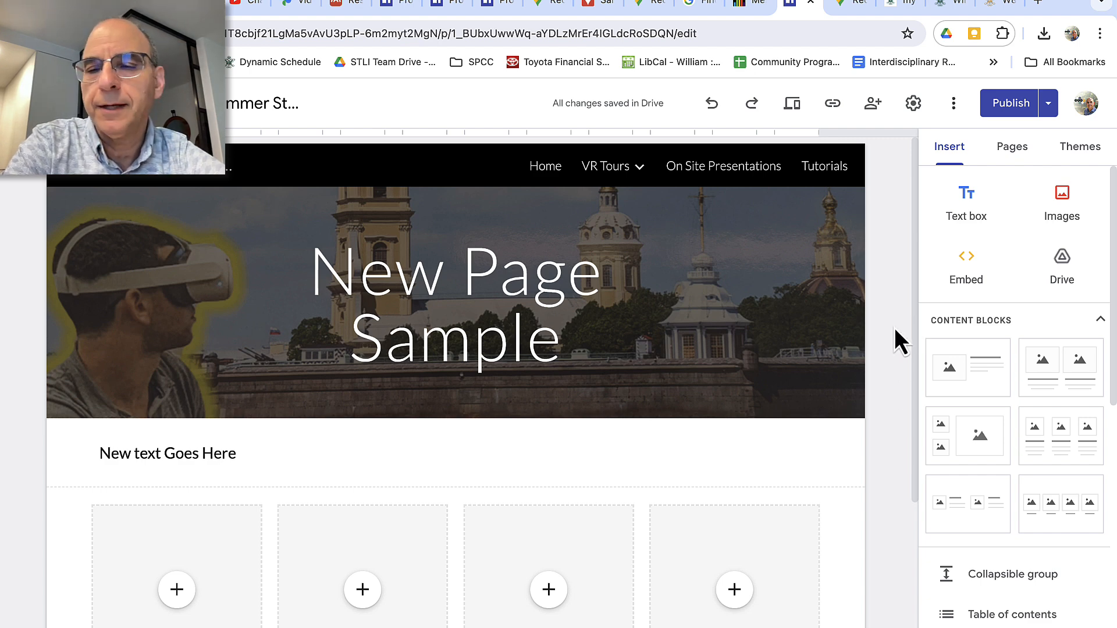
# Insert the saved My Maps map "Sample Map" into the New Page Sample page
pyautogui.scroll(-1, 895, 327)
pyautogui.scroll(1, 895, 326)
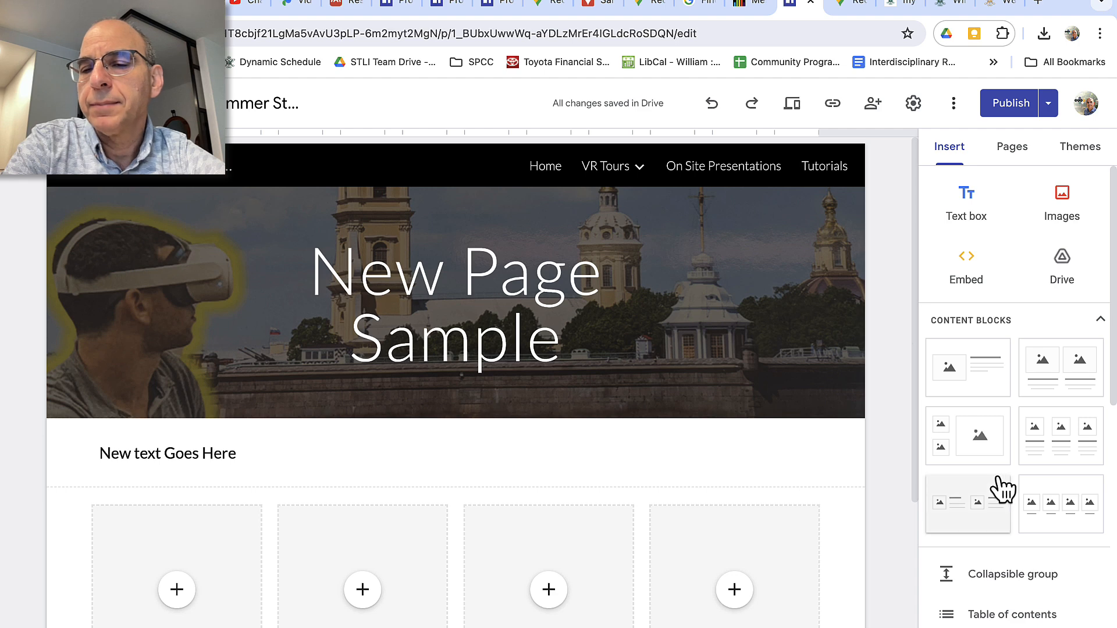
pyautogui.scroll(-3, 1001, 490)
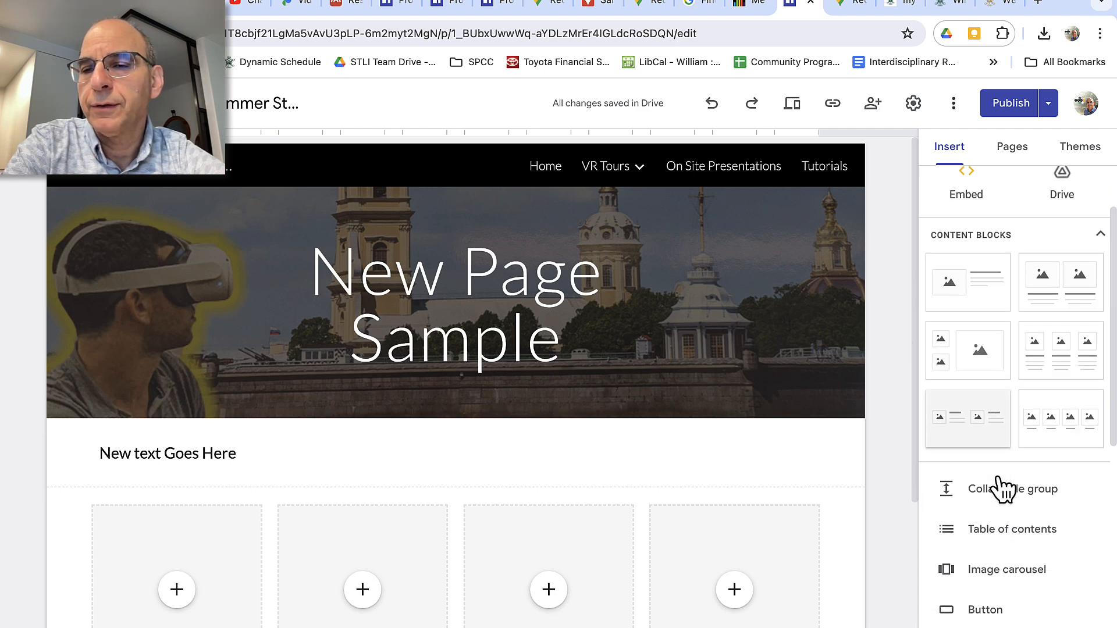
pyautogui.scroll(-1, 1001, 489)
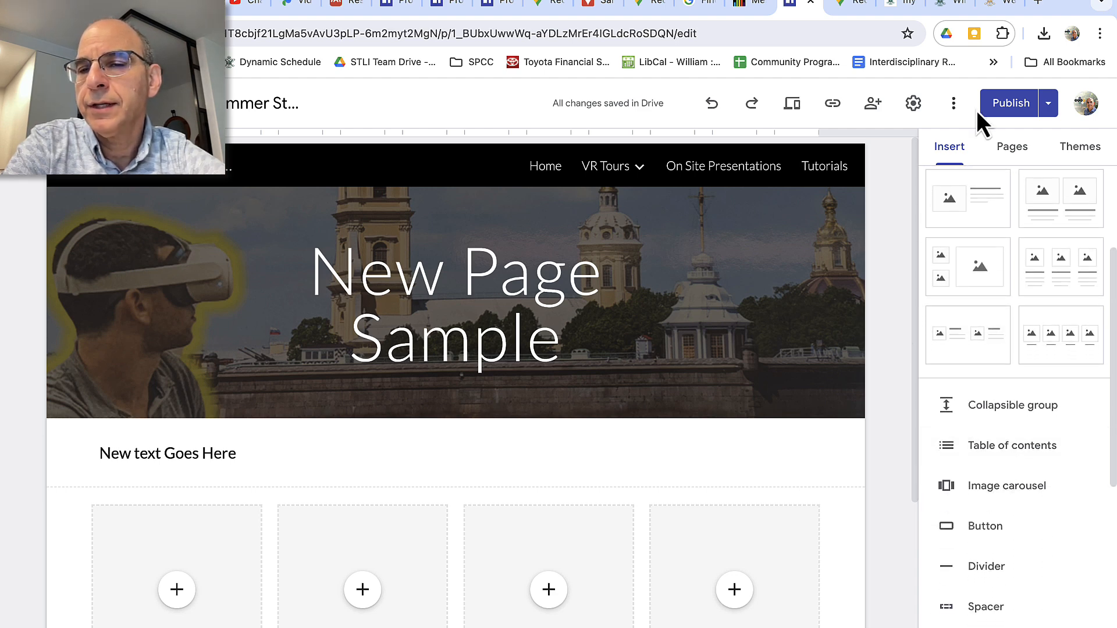
pyautogui.scroll(-3, 1002, 499)
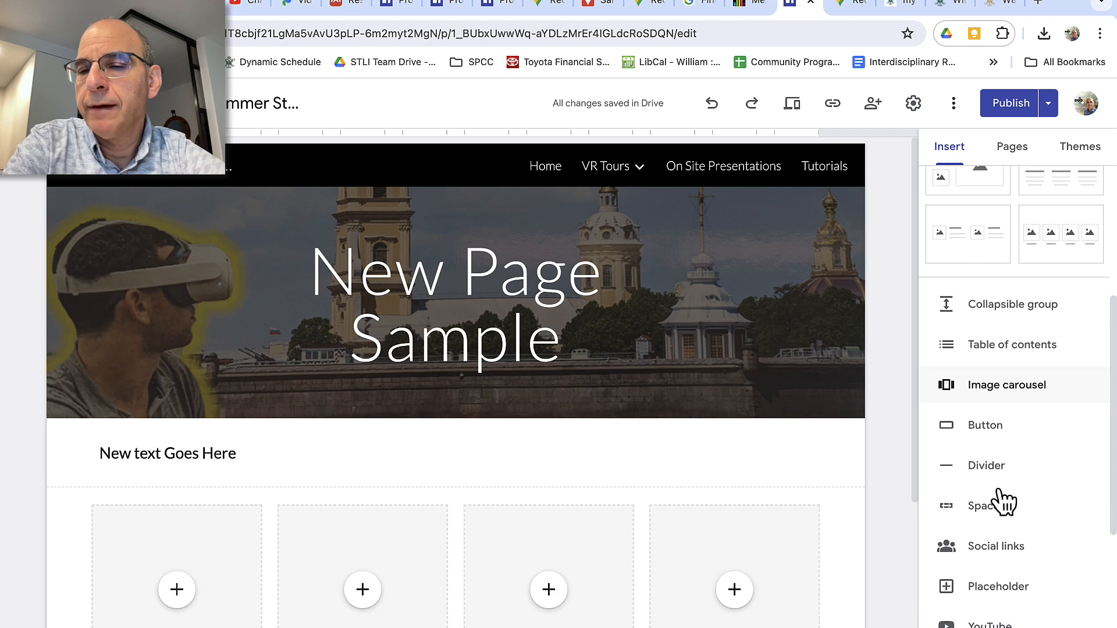
pyautogui.scroll(-4, 993, 498)
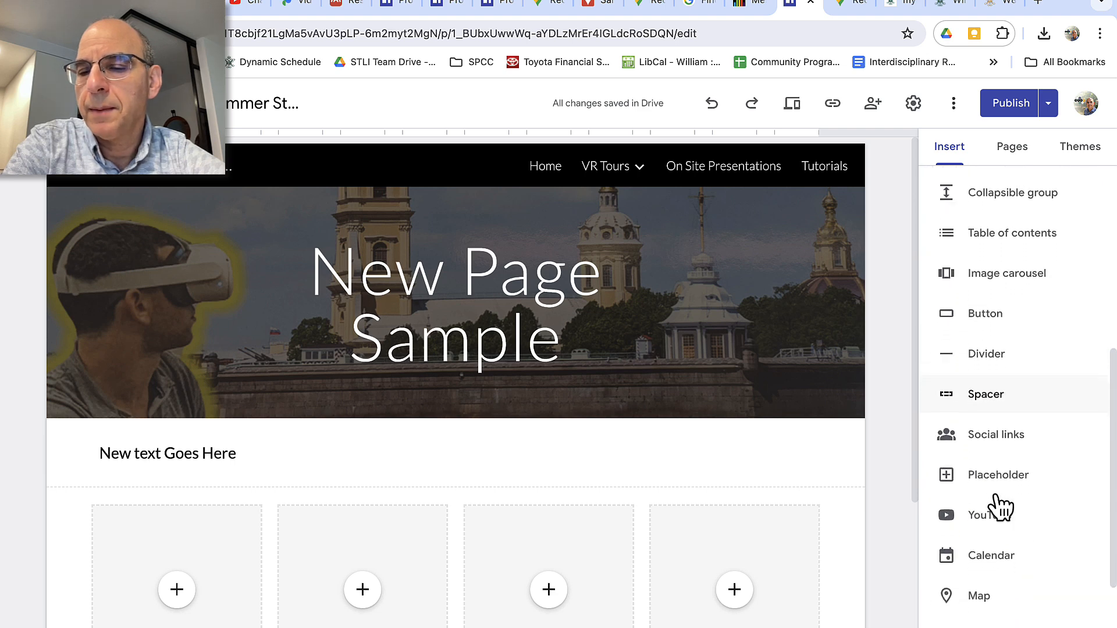
pyautogui.scroll(-2, 996, 499)
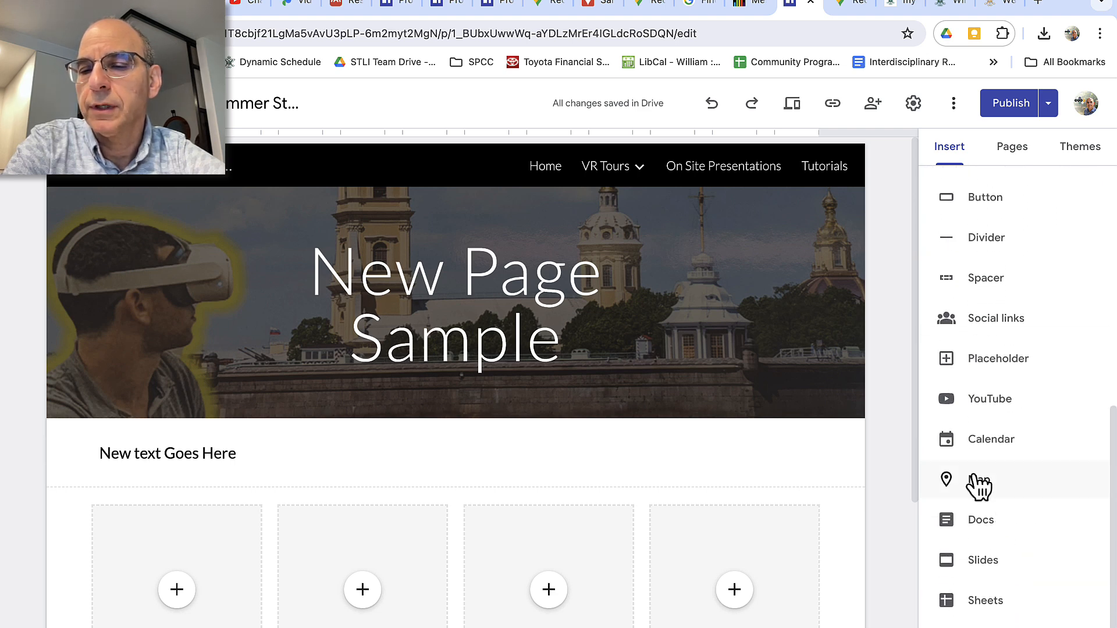
pyautogui.click(979, 483)
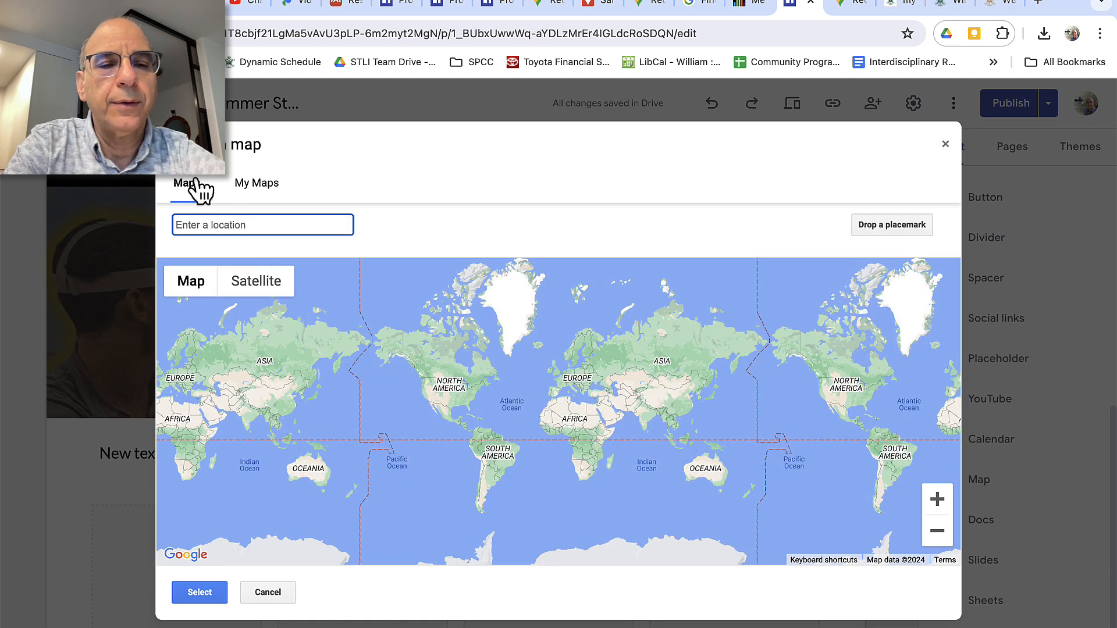
pyautogui.click(262, 184)
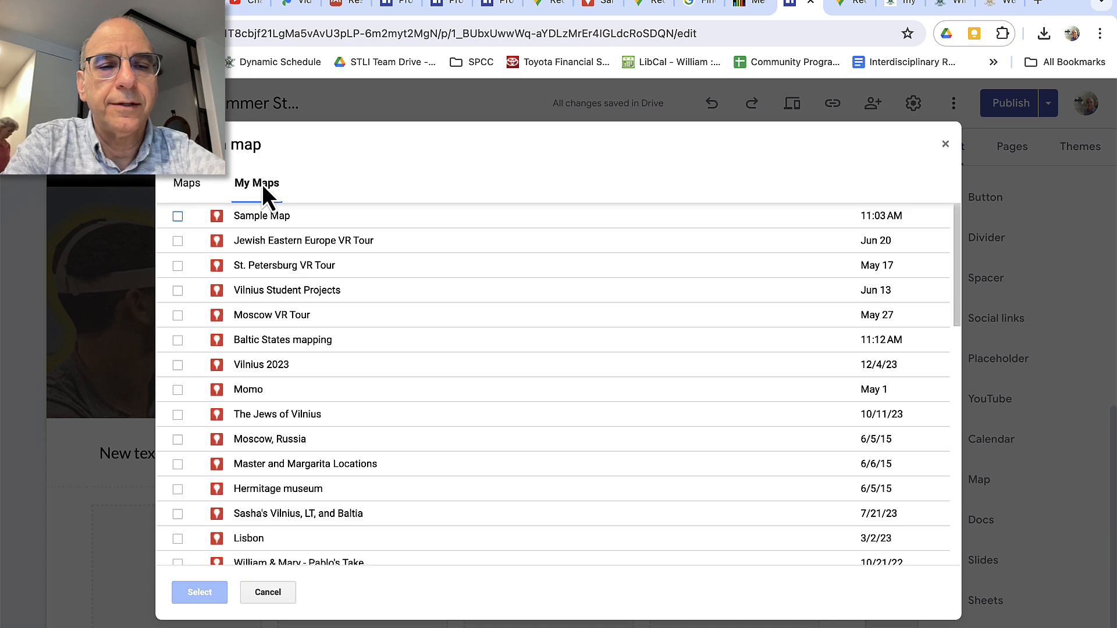
pyautogui.click(178, 217)
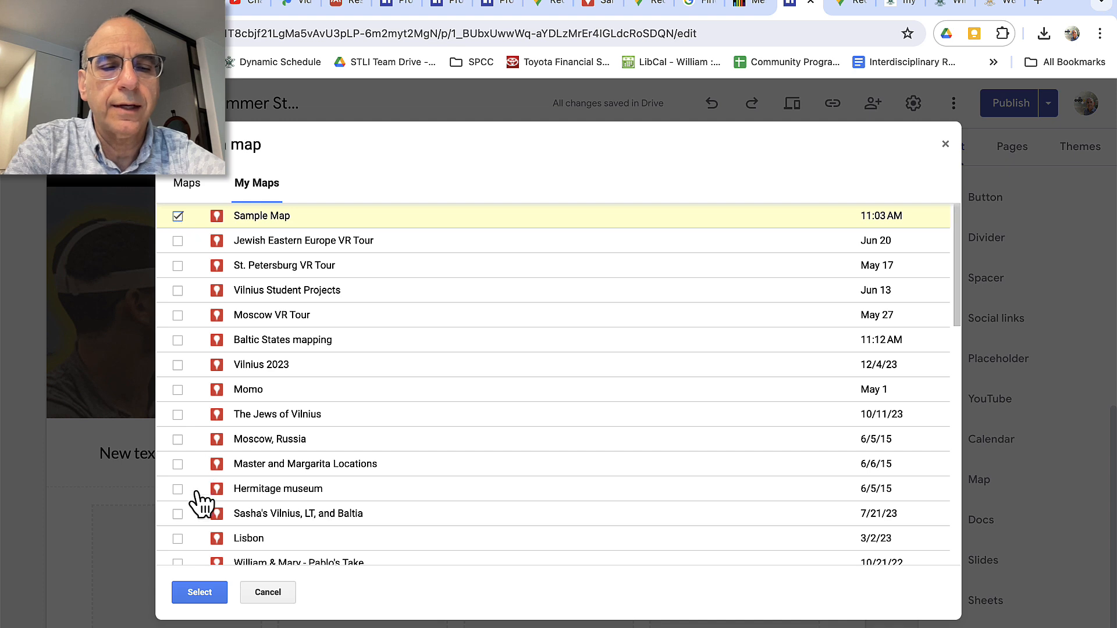
pyautogui.click(200, 592)
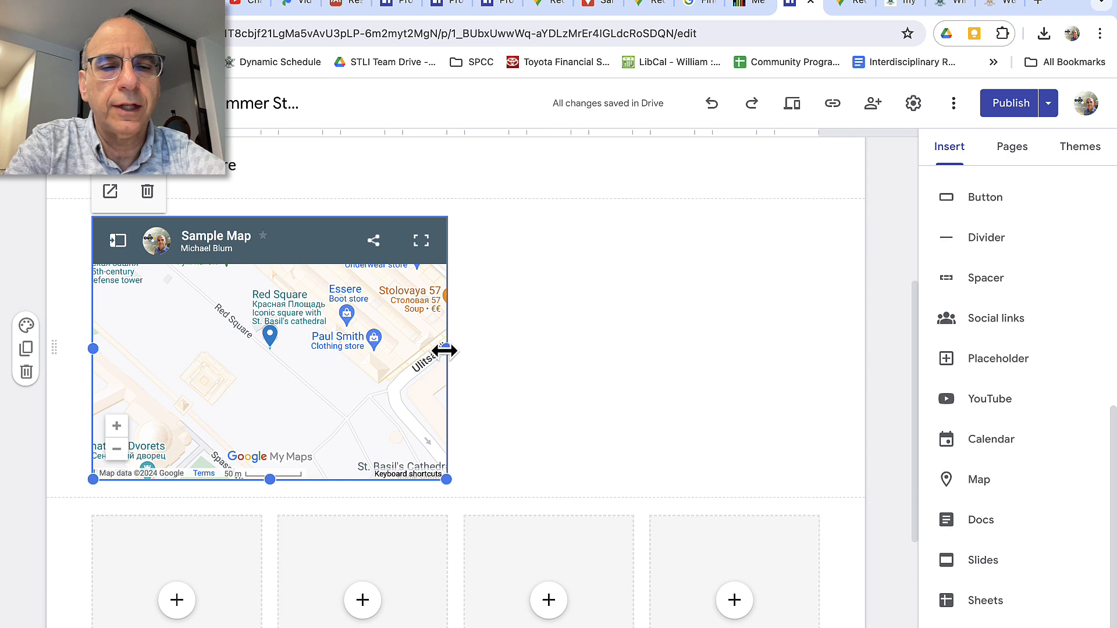
# Widen the embedded map to the full content width, make it taller, and preview the page
pyautogui.moveTo(445, 350); pyautogui.dragTo(816, 352)
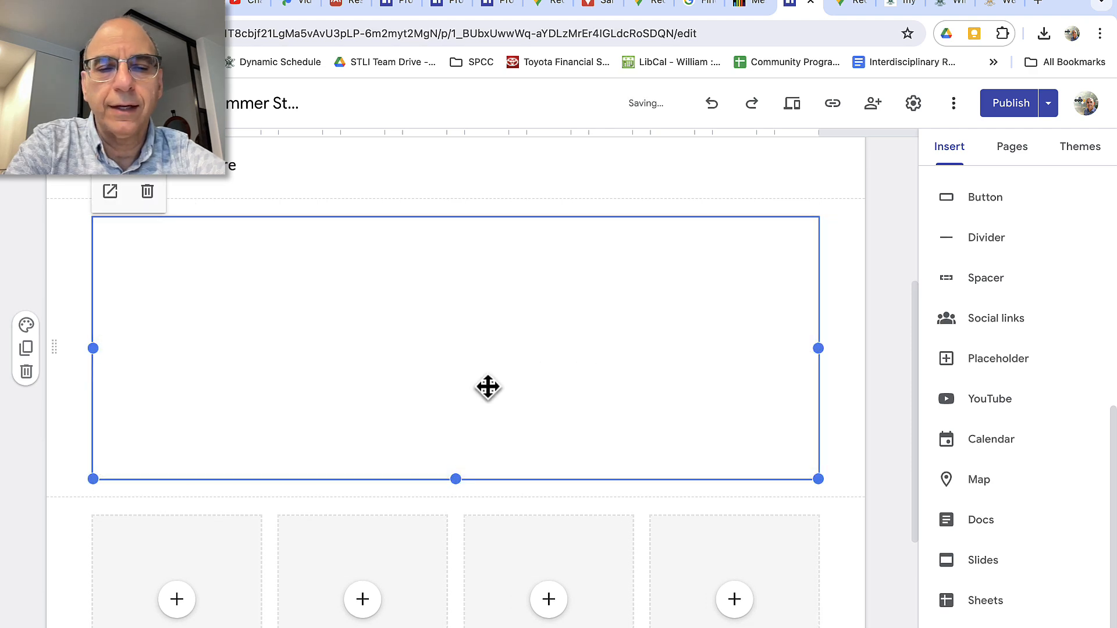
pyautogui.scroll(-2, 469, 406)
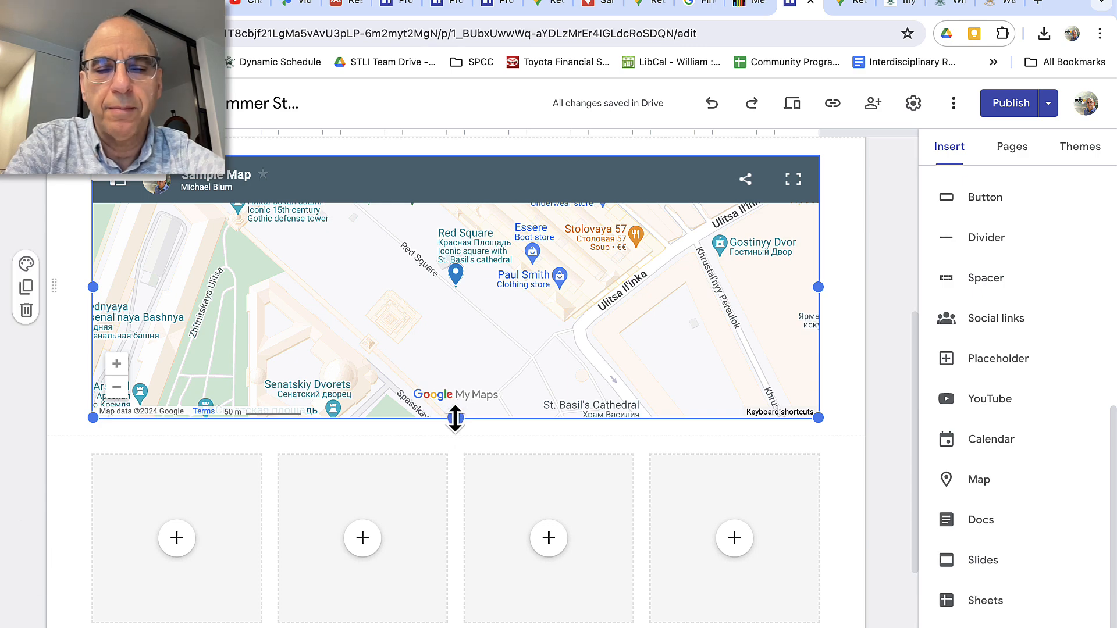
pyautogui.moveTo(455, 418); pyautogui.dragTo(482, 532)
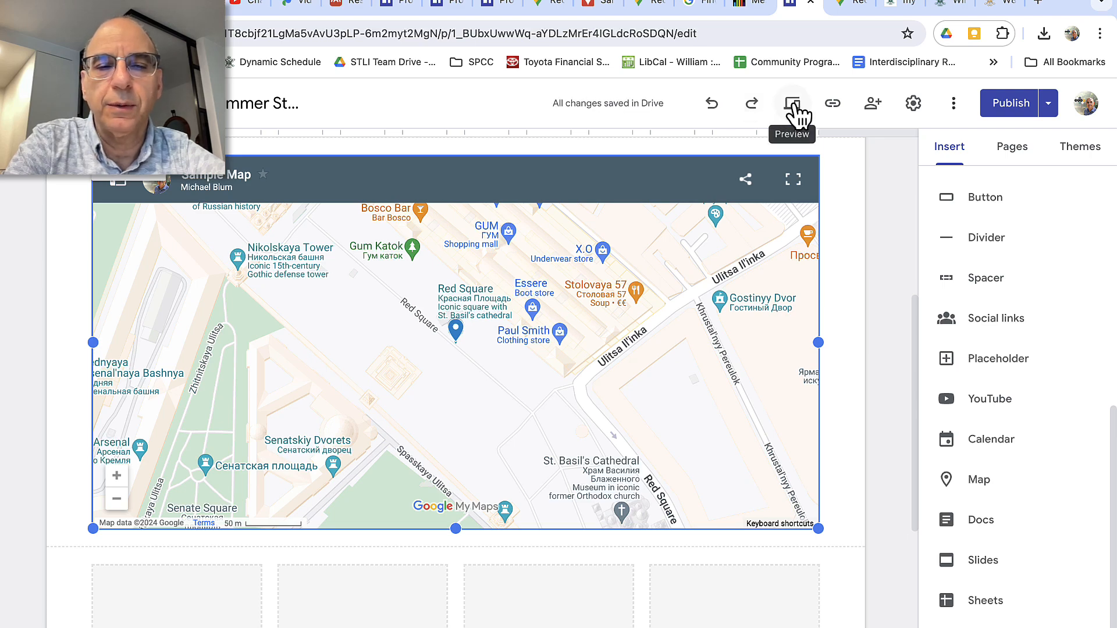
pyautogui.click(795, 106)
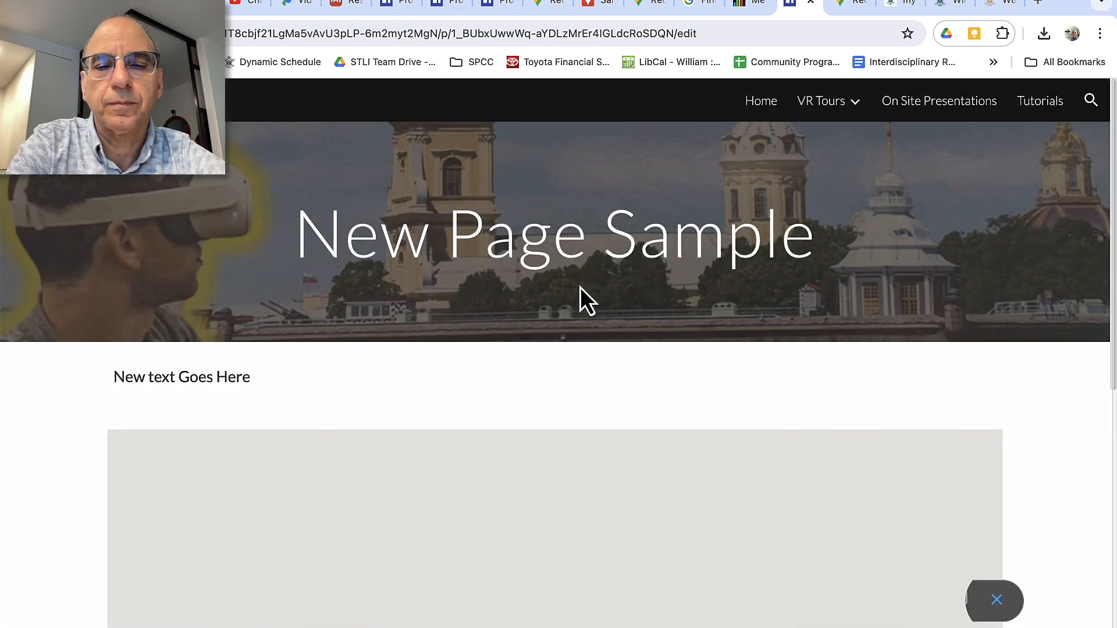
pyautogui.scroll(-3, 86, 593)
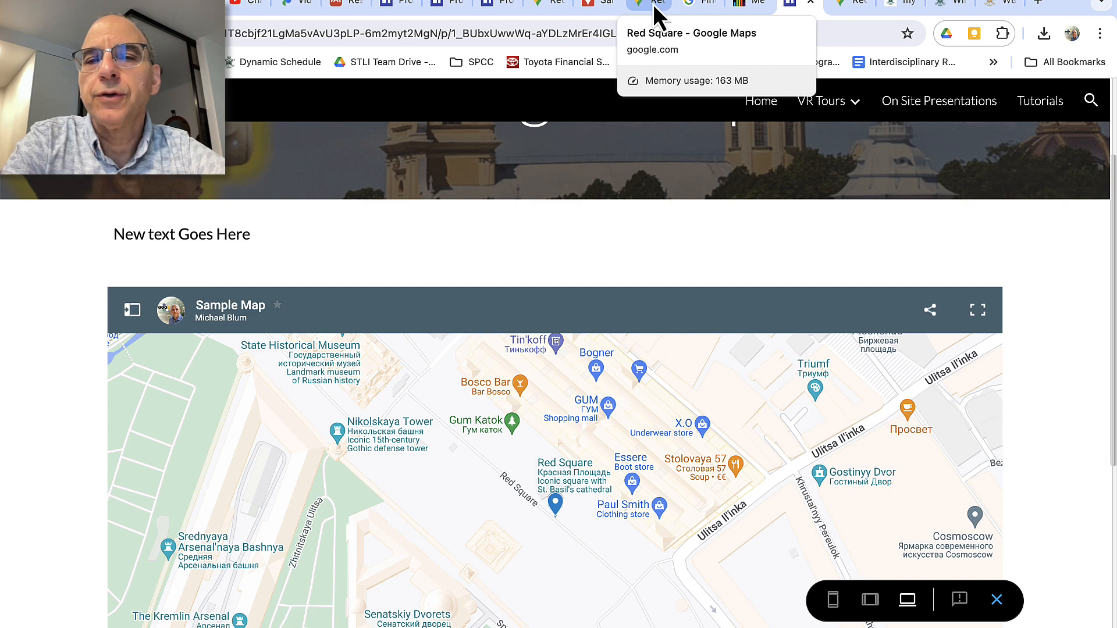
# Switch to Sample Map in Google My Maps and change its base map to the orange-toned style with white water
pyautogui.click(605, 6)
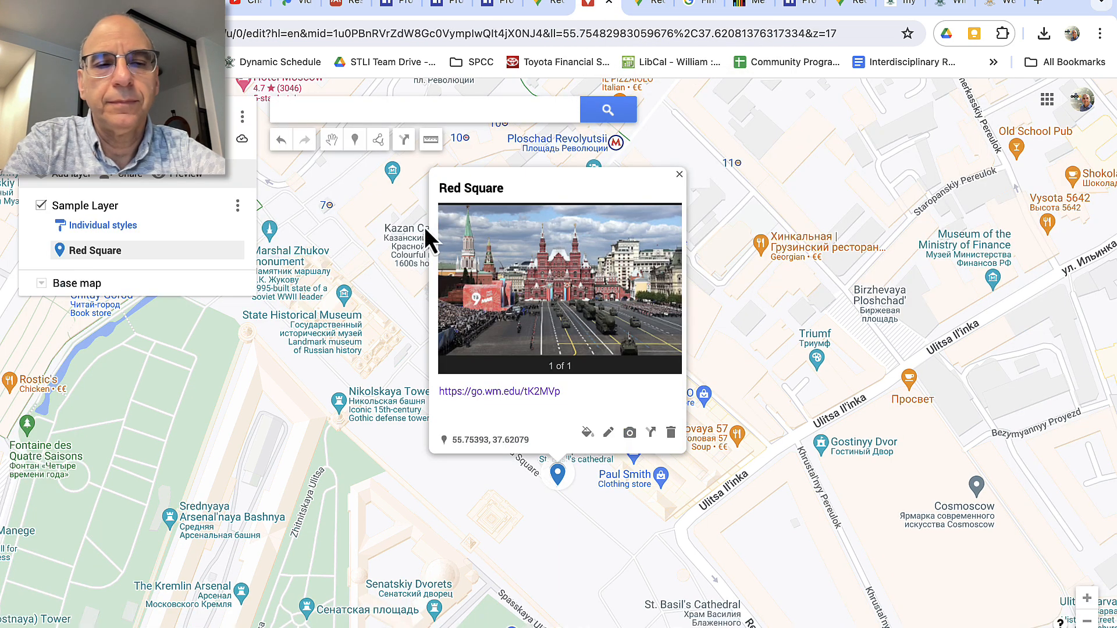
pyautogui.click(41, 282)
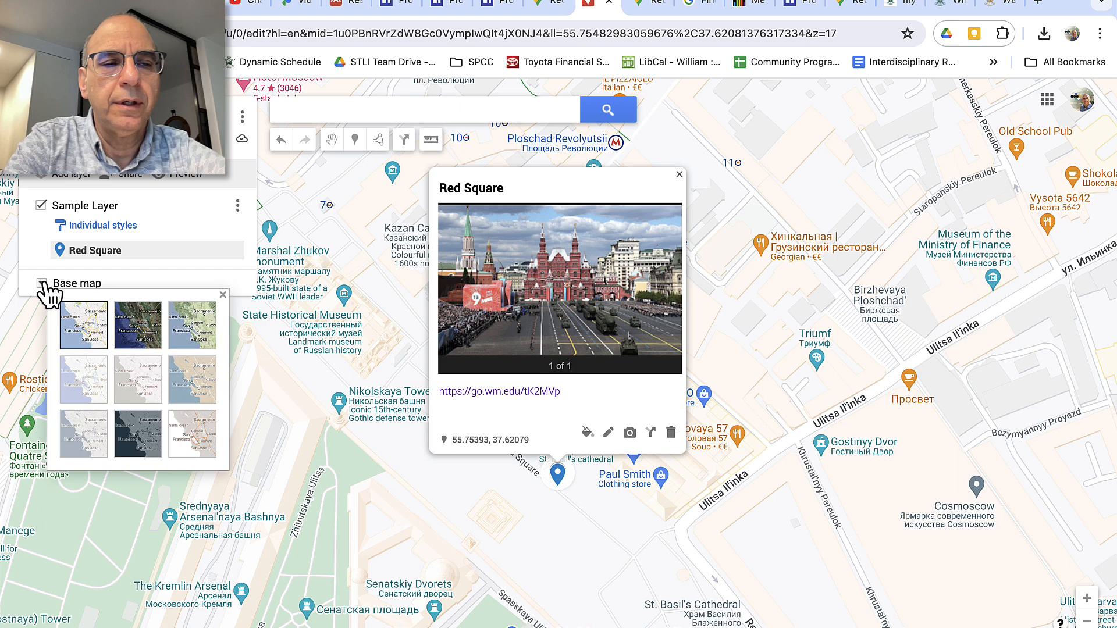
pyautogui.click(196, 444)
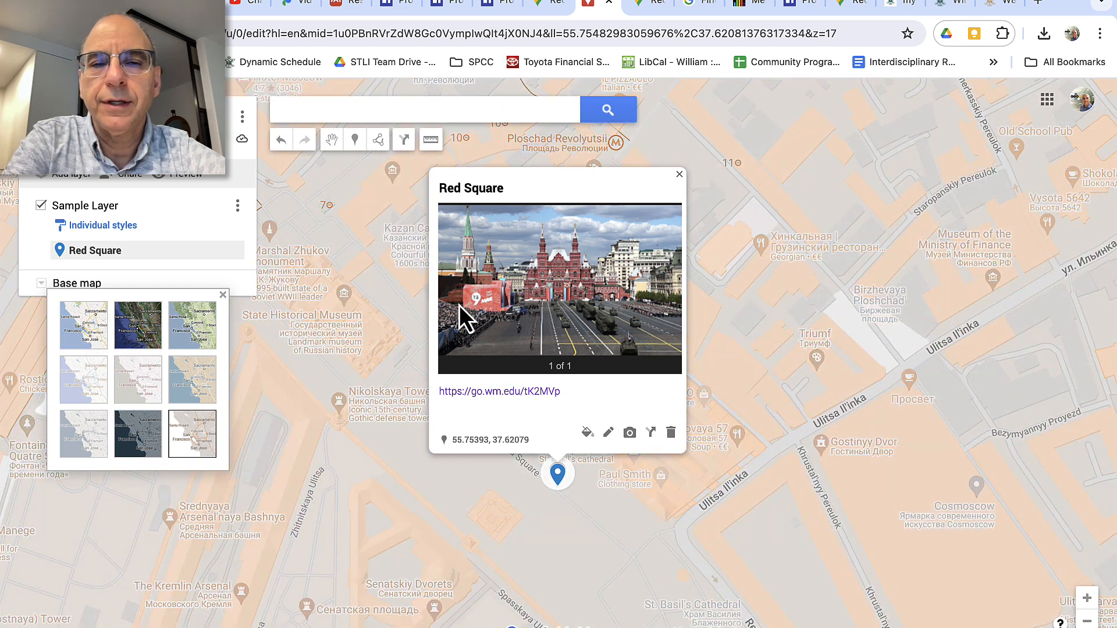
pyautogui.click(678, 175)
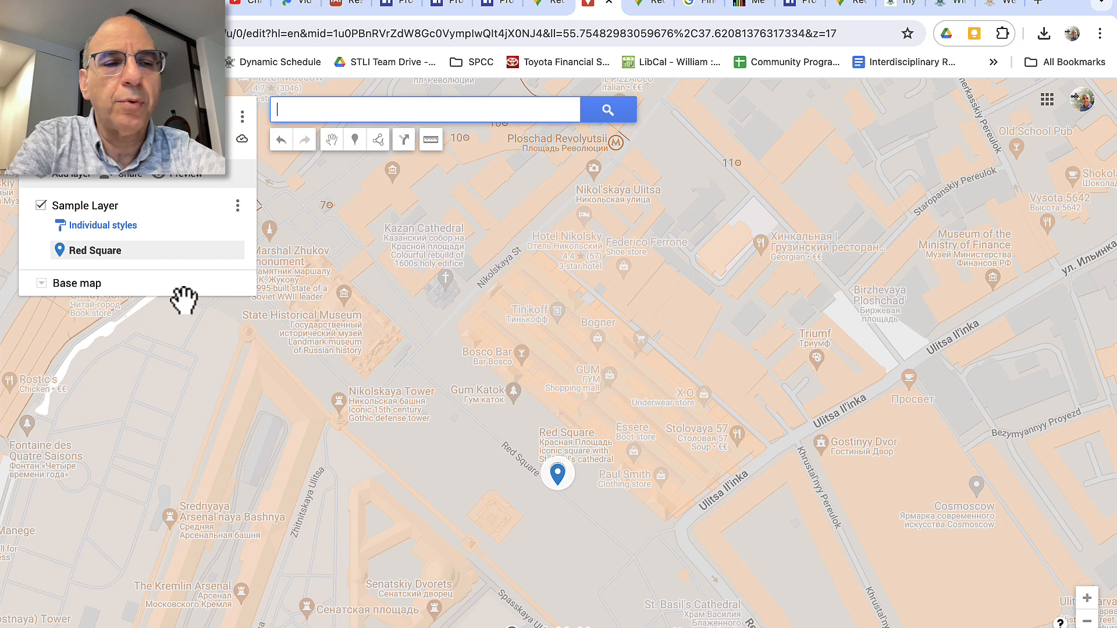
# Try several other base map styles on Sample Map and settle on Mono City
pyautogui.click(42, 283)
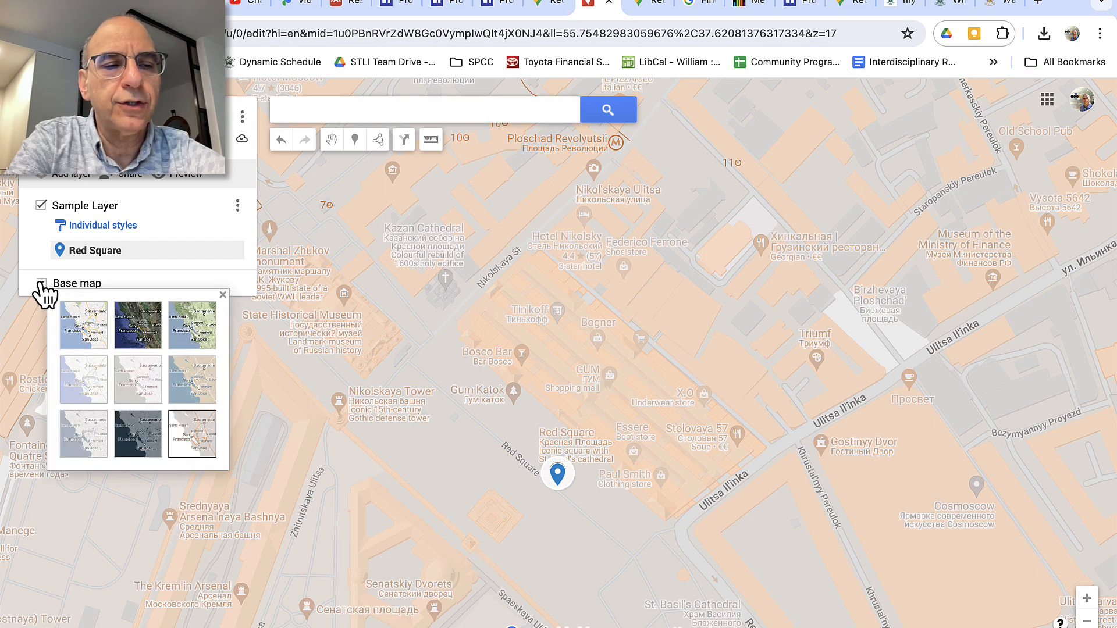
pyautogui.click(88, 437)
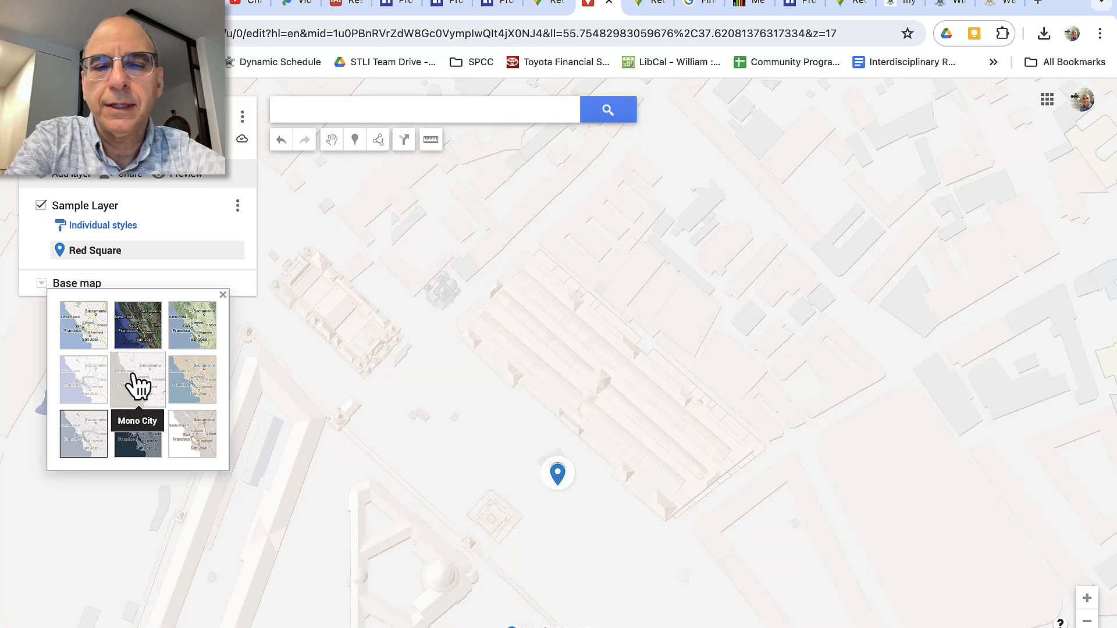
pyautogui.click(198, 385)
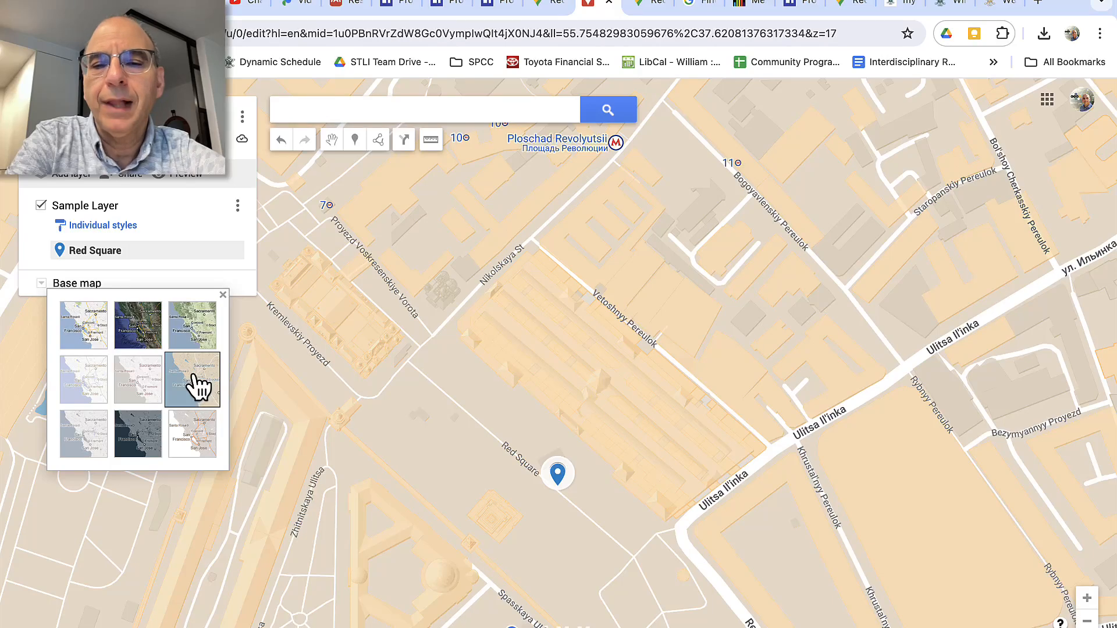
pyautogui.click(143, 386)
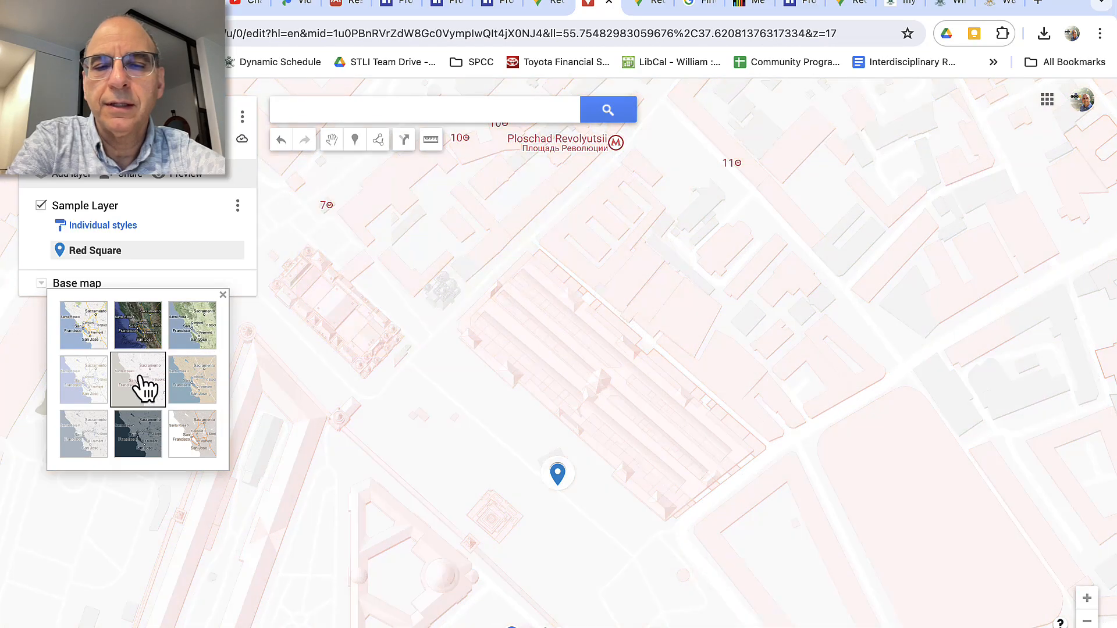
pyautogui.click(93, 387)
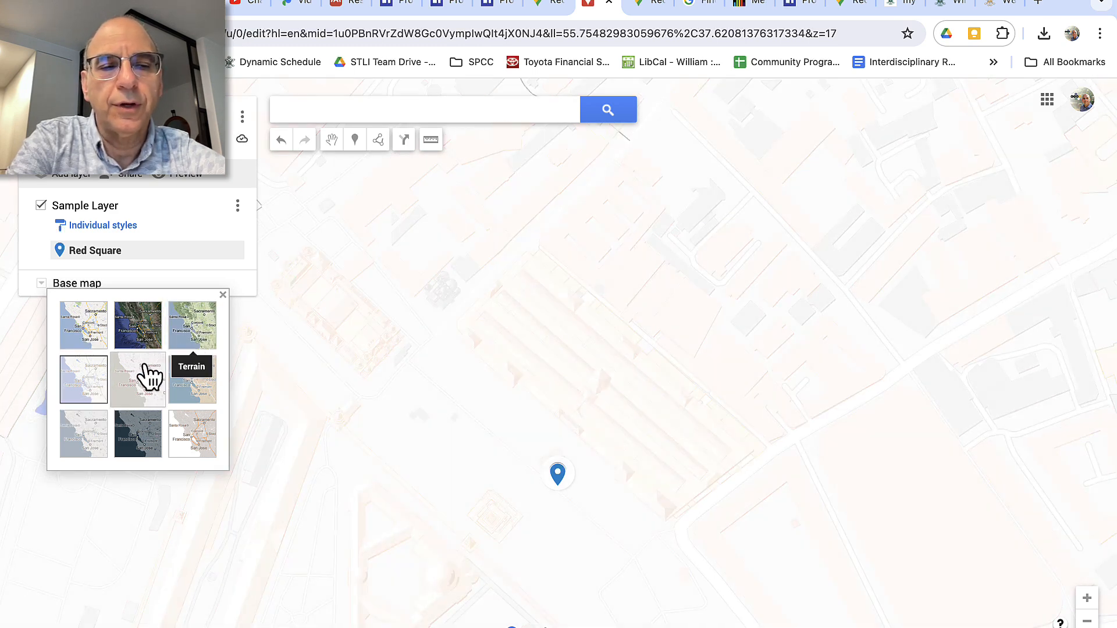
pyautogui.click(143, 379)
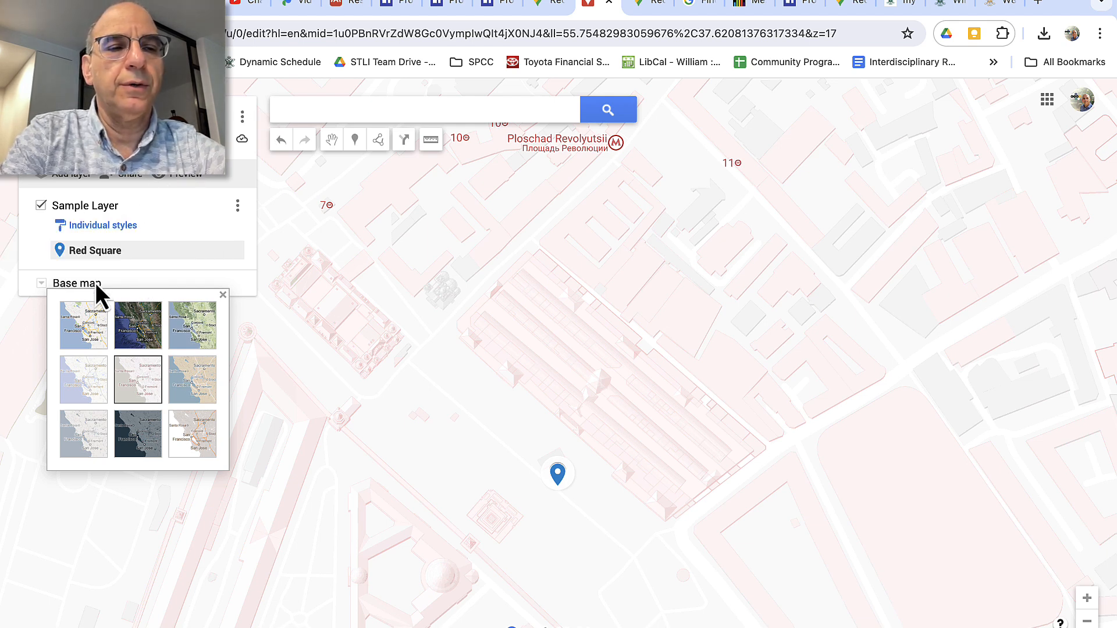
# Add the Bolshoi Theatre in Moscow to Sample Layer as a marker without its Google Maps details
pyautogui.click(319, 110)
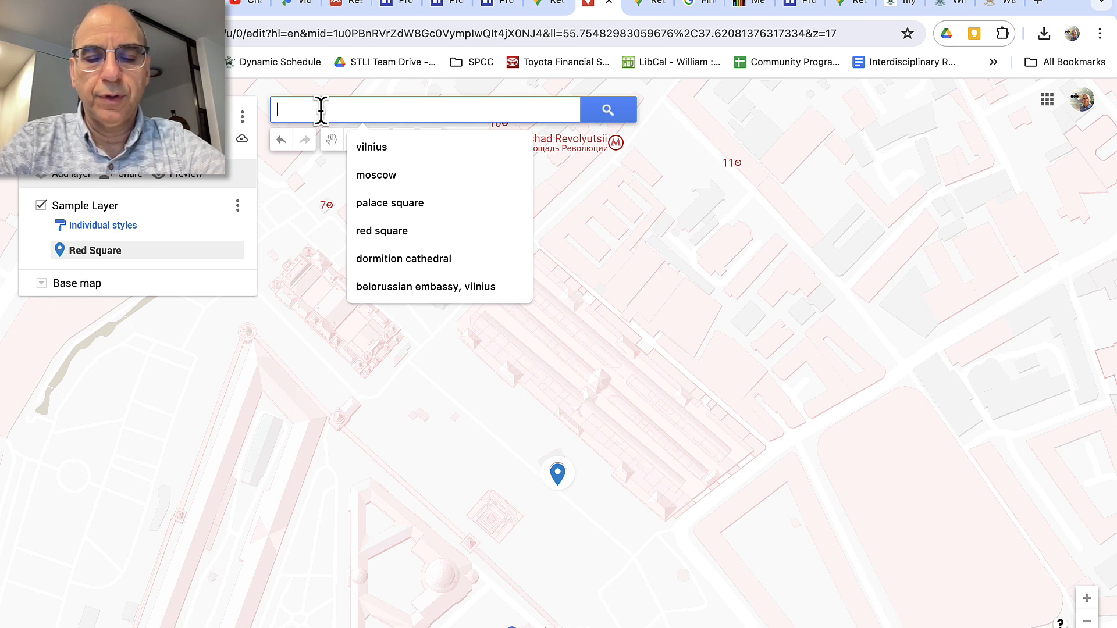
pyautogui.write('bolsh')
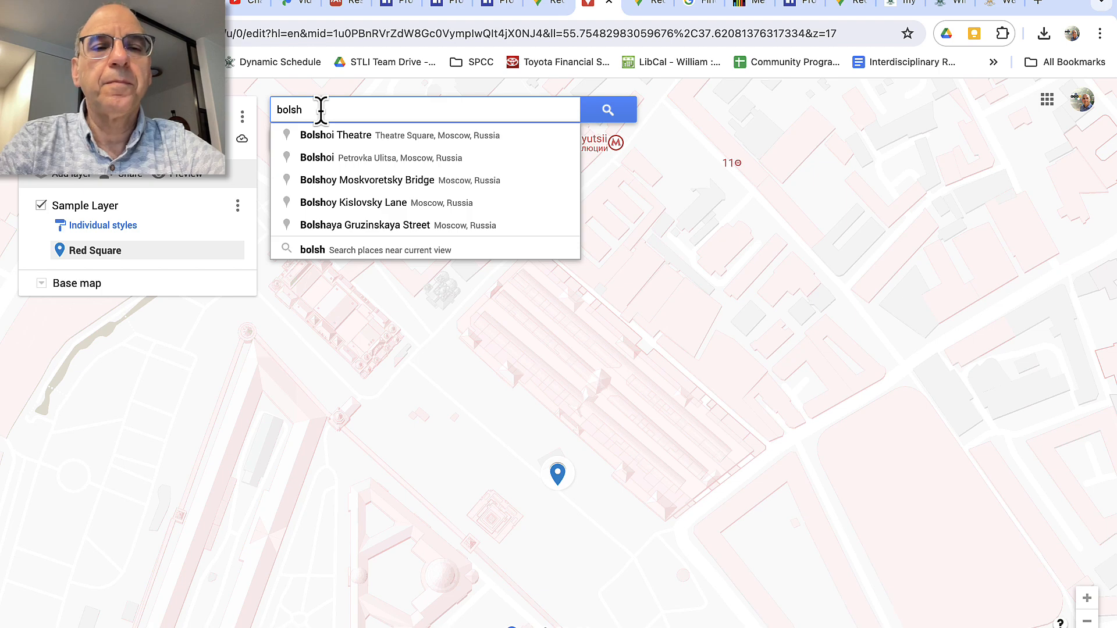
pyautogui.click(333, 139)
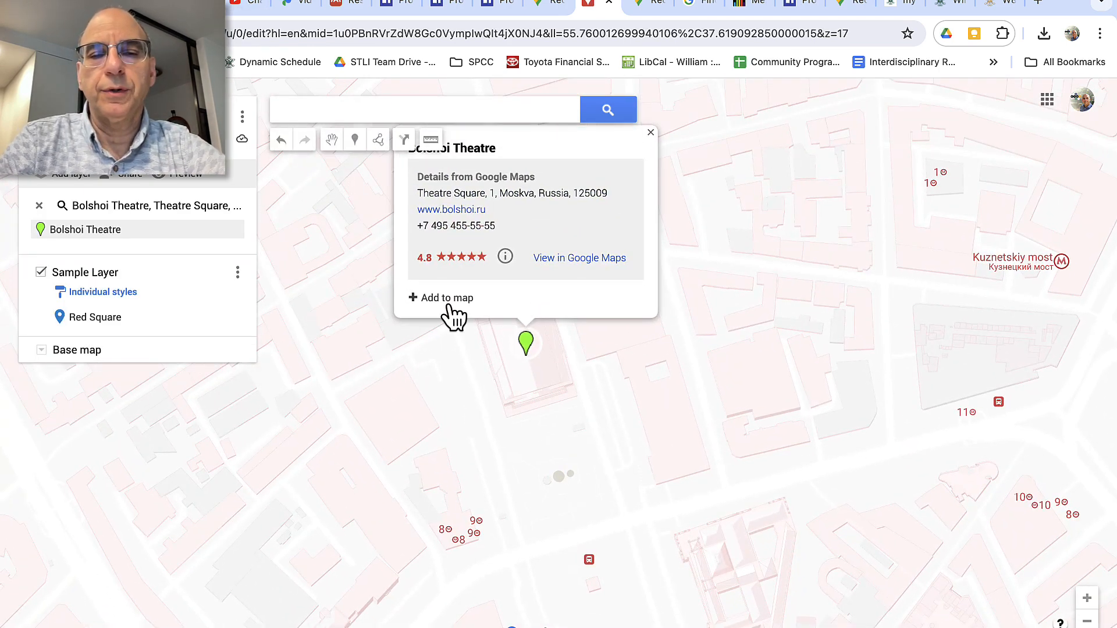
pyautogui.click(457, 300)
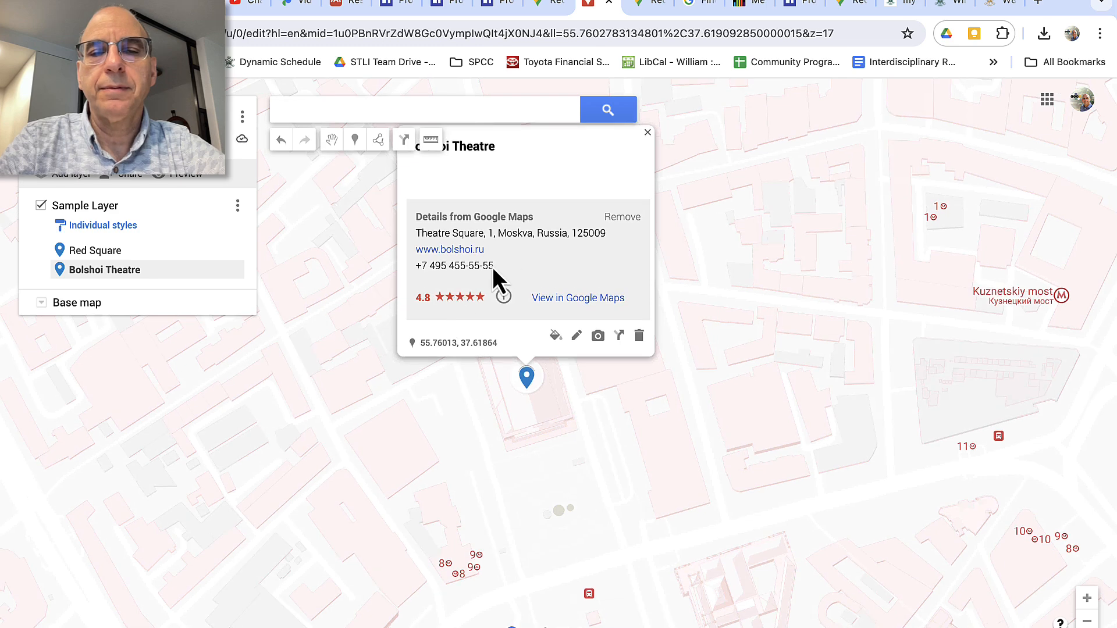
pyautogui.click(621, 218)
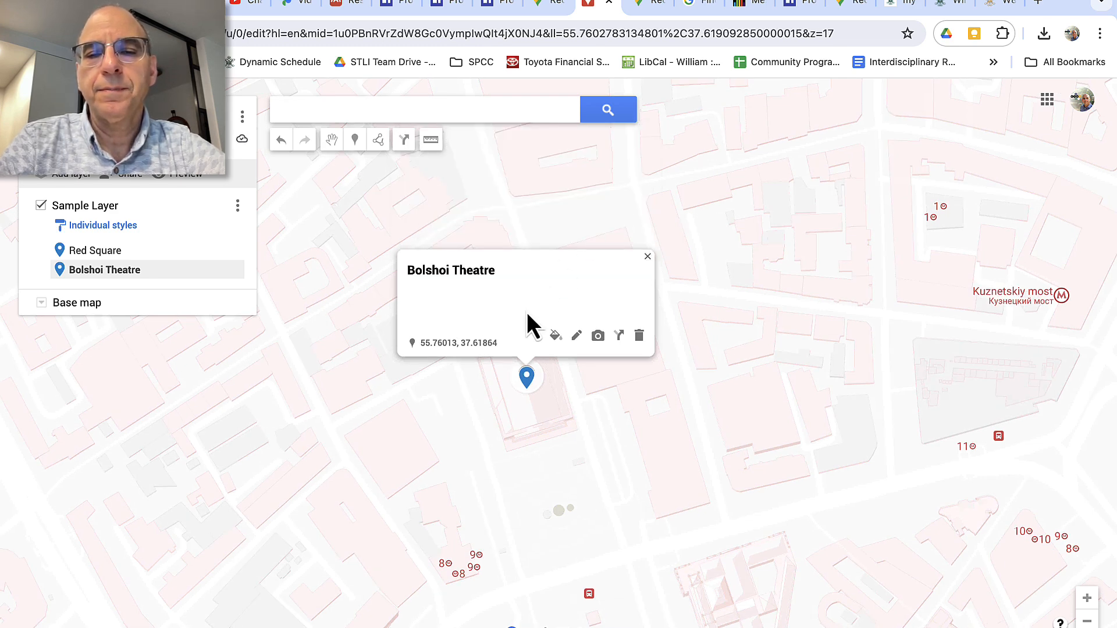
# Add the Google Images photo of the theatre's tan front facade, found by searching "bolshoi theatre", to the Bolshoi Theatre marker and save it
pyautogui.click(596, 337)
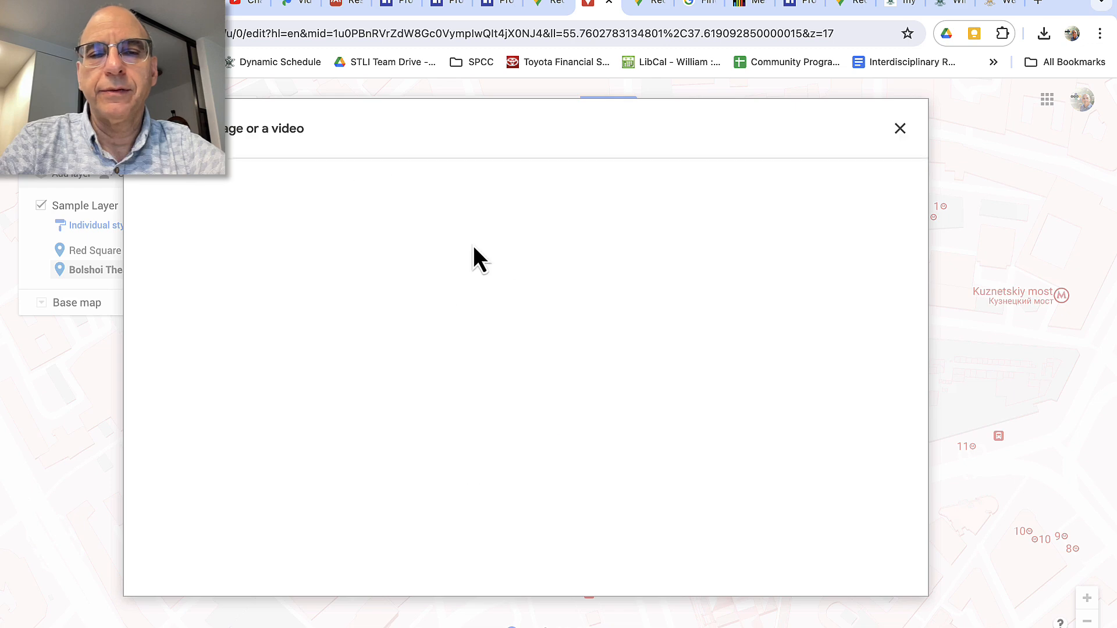
pyautogui.click(543, 183)
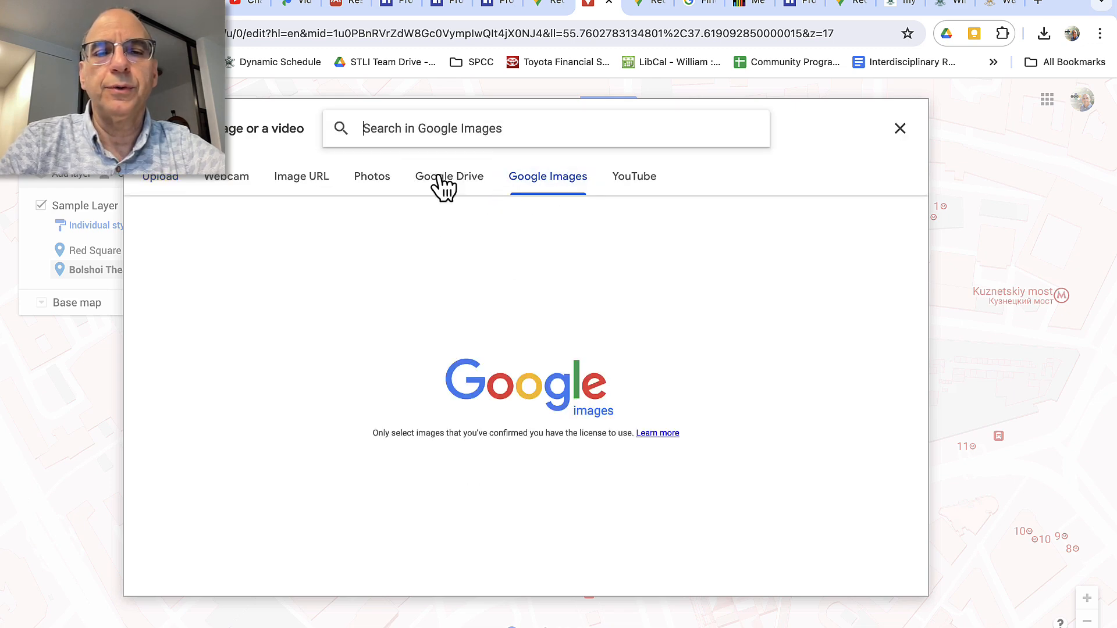
pyautogui.click(403, 129)
pyautogui.write('bo')
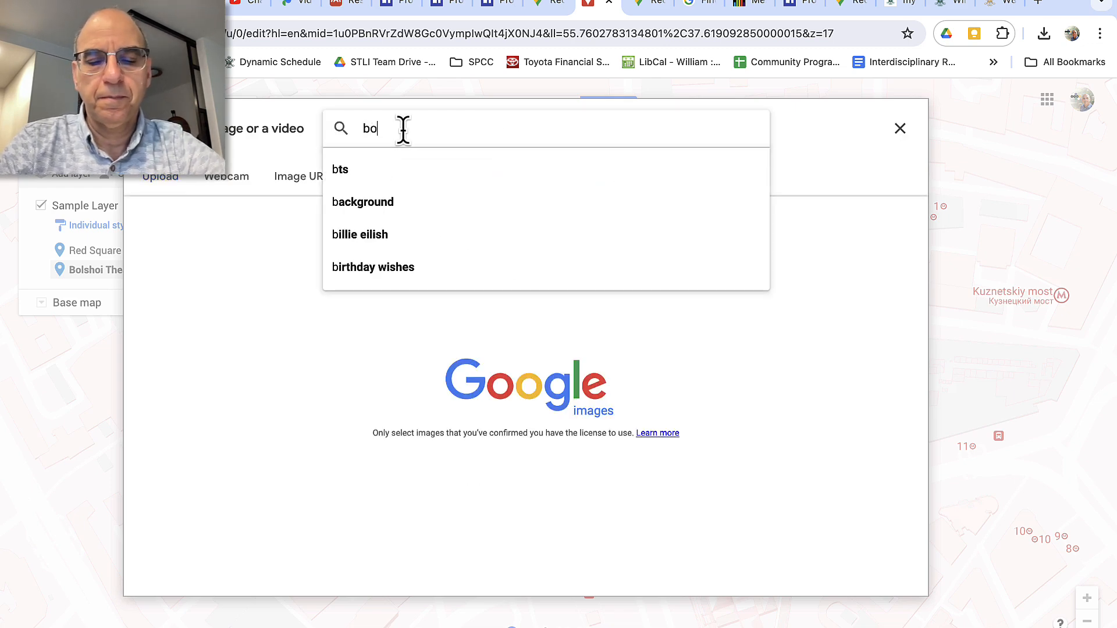
pyautogui.write('lshoi')
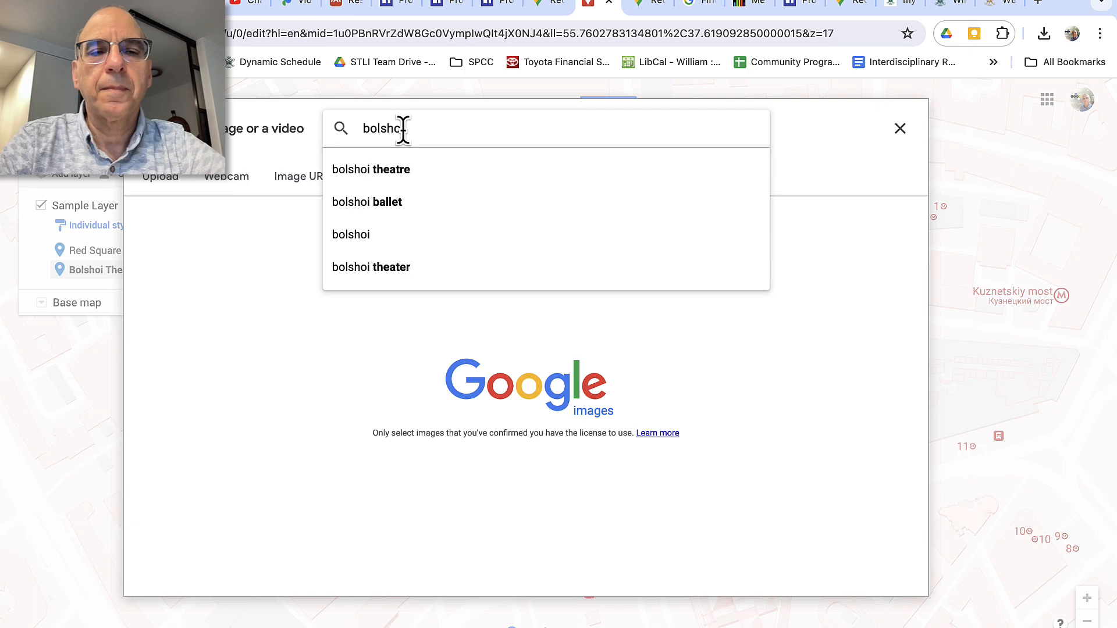
pyautogui.click(377, 168)
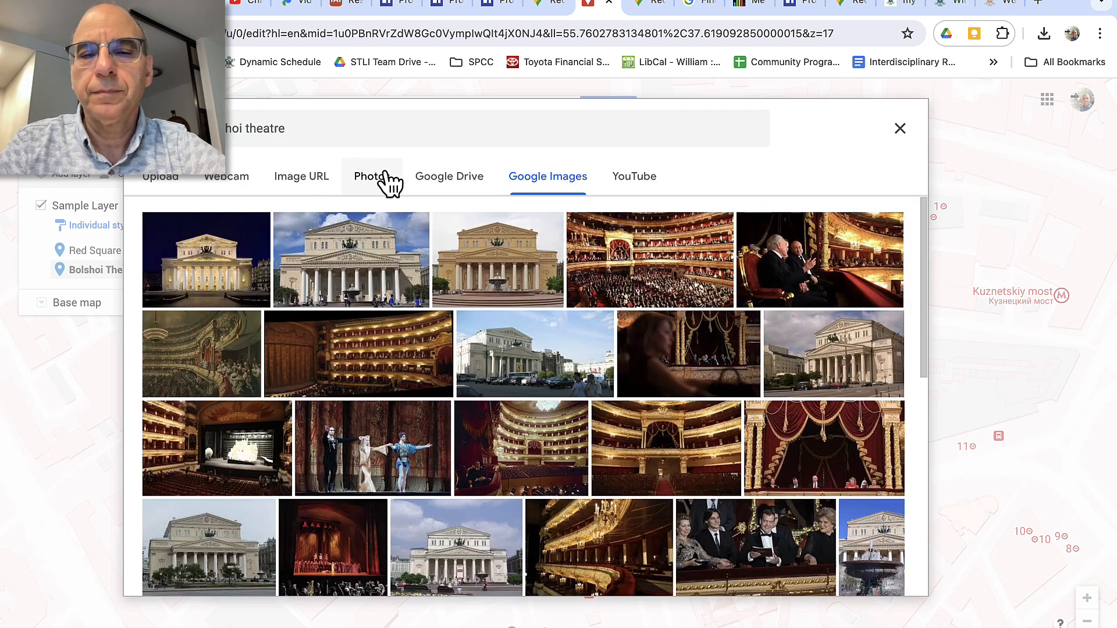
pyautogui.click(474, 276)
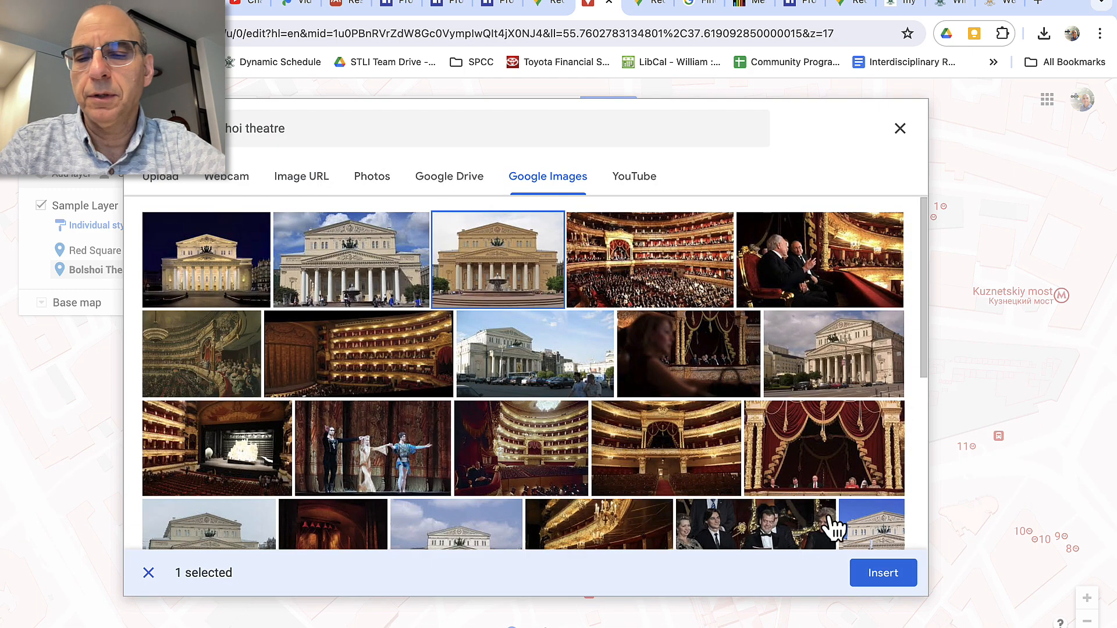
pyautogui.click(878, 576)
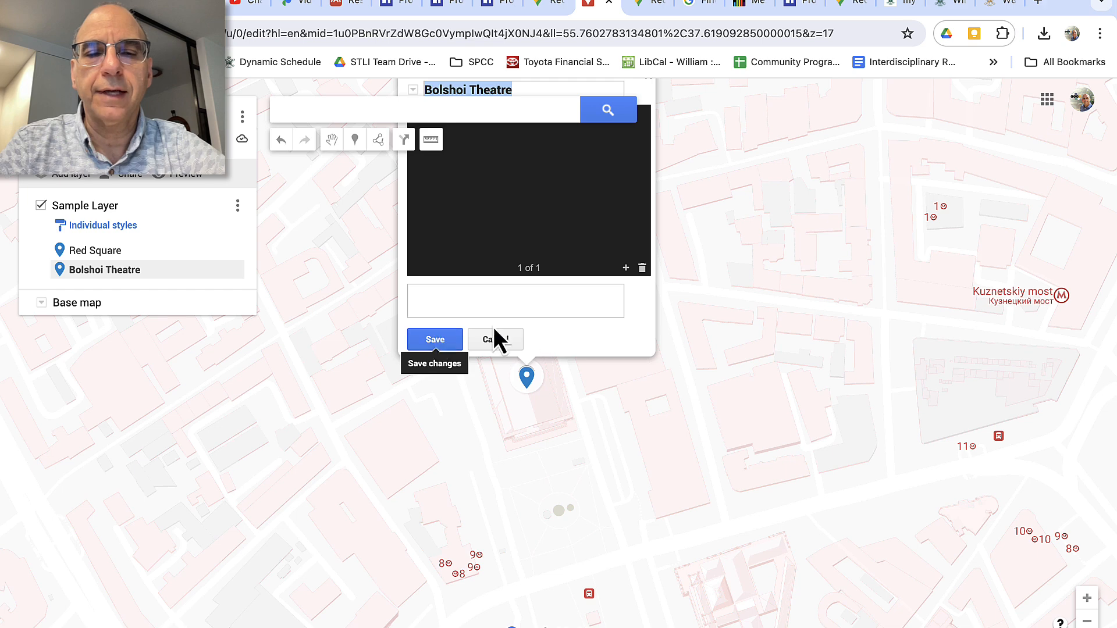
pyautogui.click(433, 340)
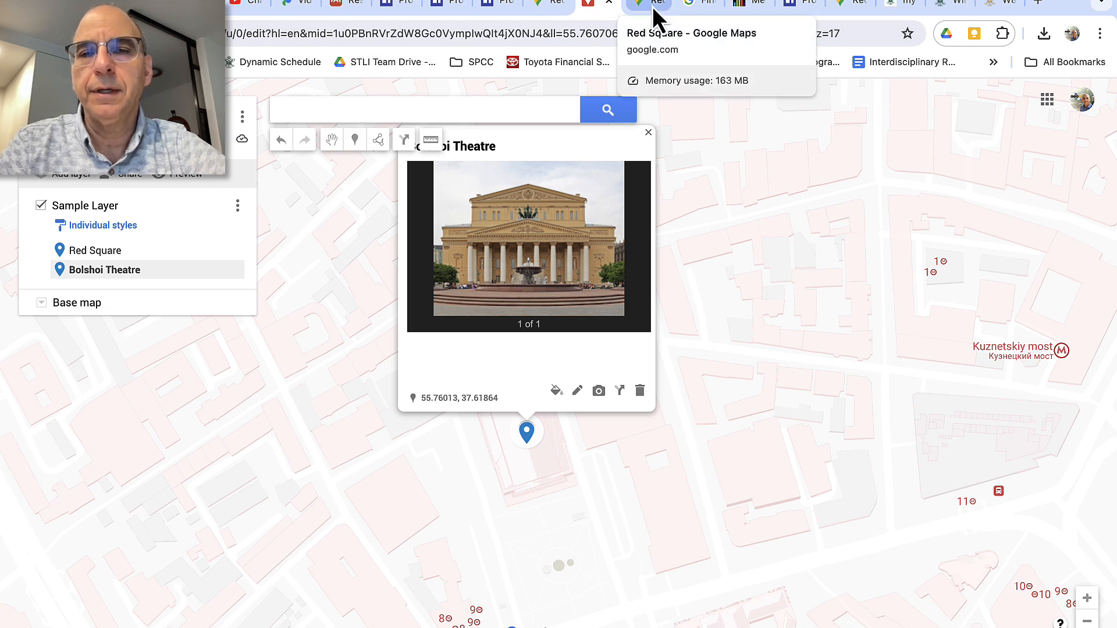
# Switch to the New Page Sample page in Google Sites, close its preview, and check the embedded map after refreshing
pyautogui.click(503, 4)
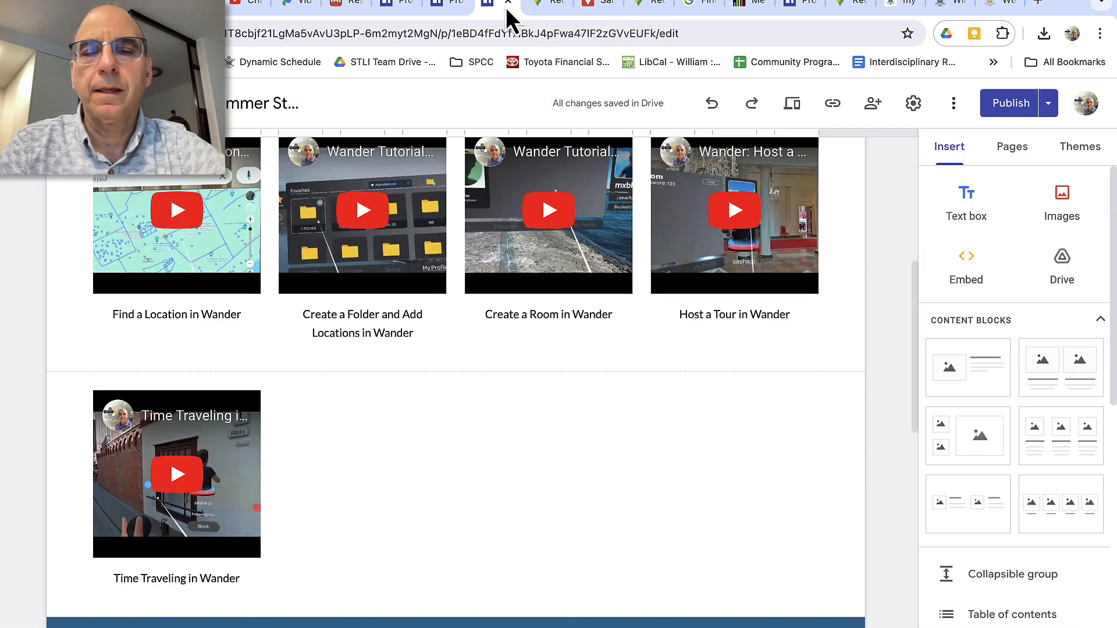
pyautogui.click(803, 9)
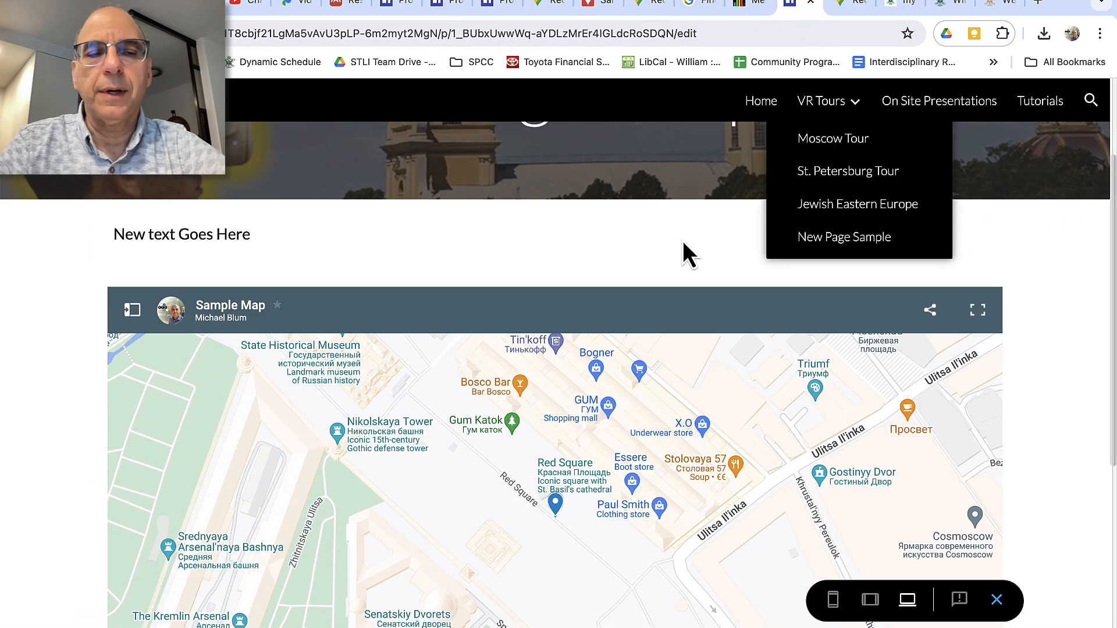
pyautogui.scroll(-3, 56, 410)
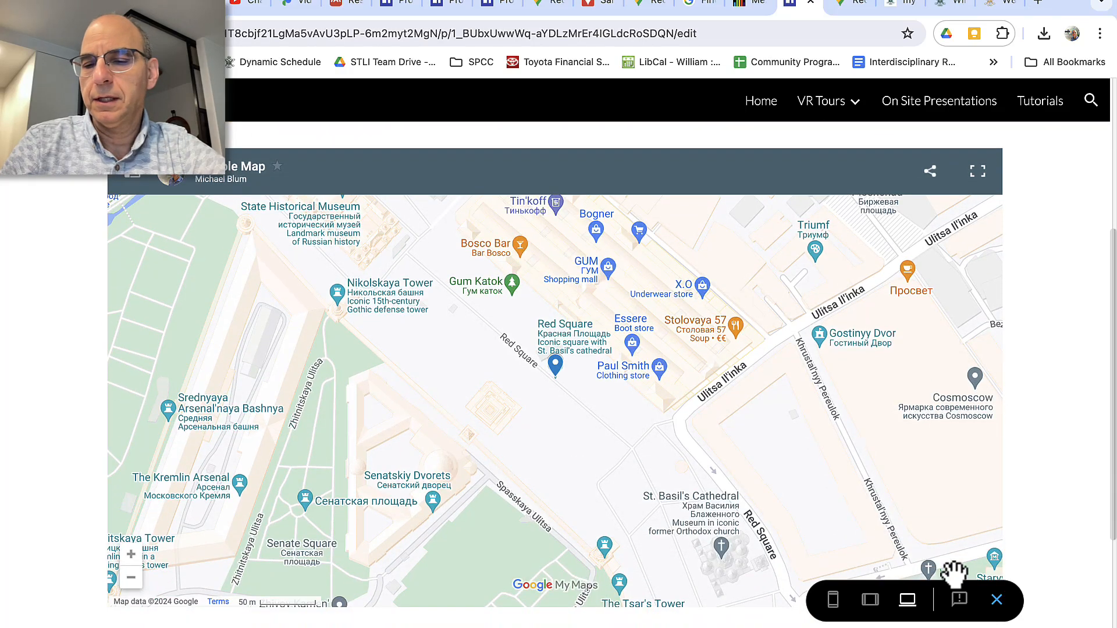
pyautogui.click(996, 600)
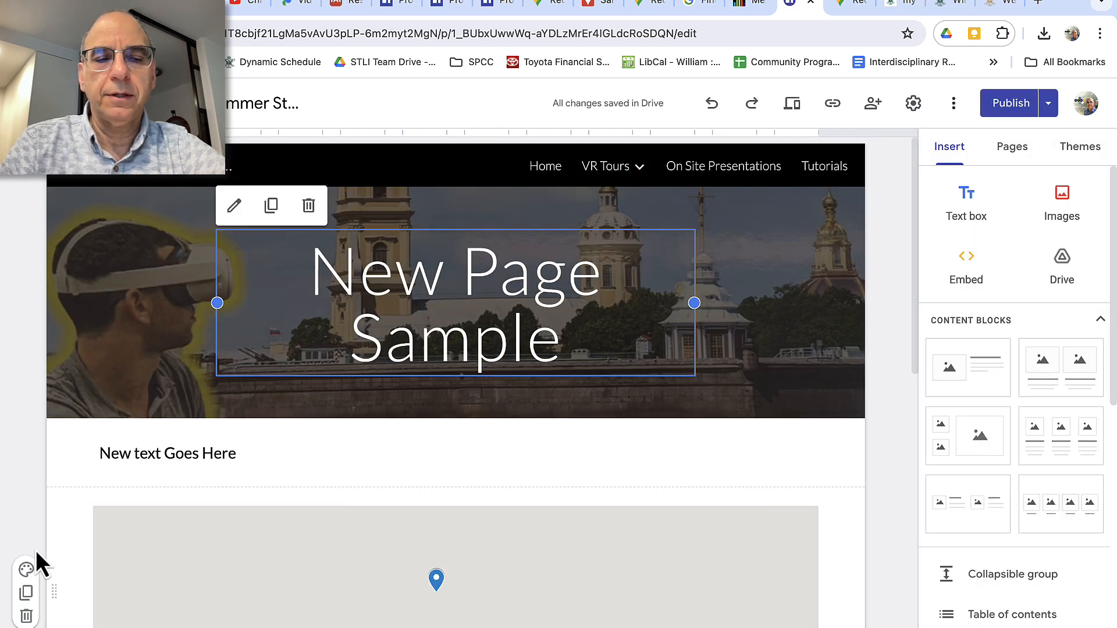
pyautogui.click(67, 518)
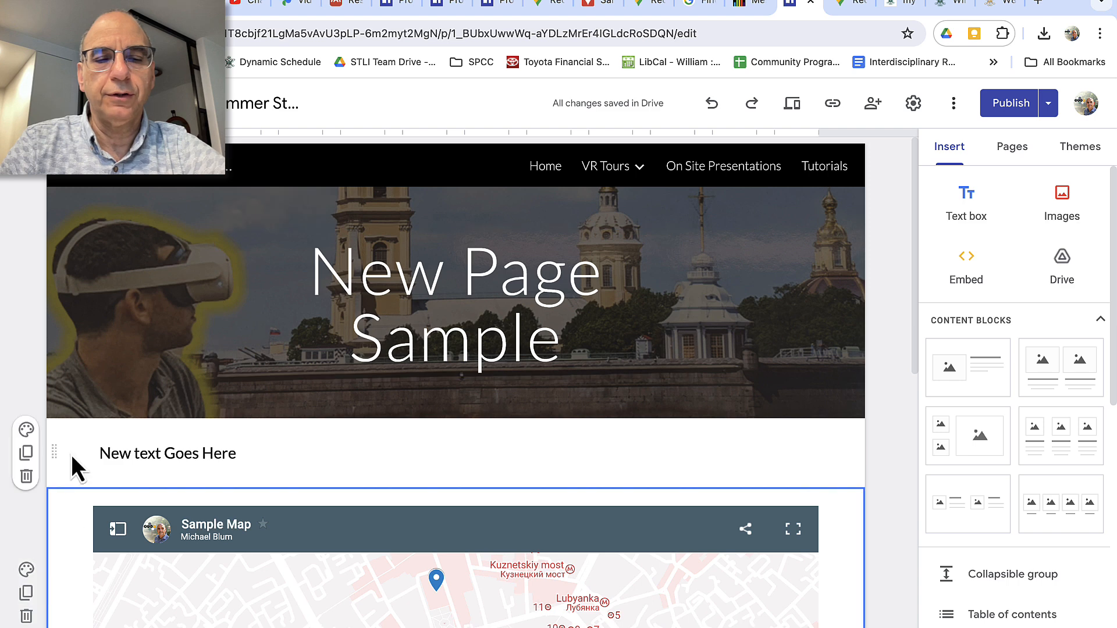
pyautogui.scroll(-5, 13, 511)
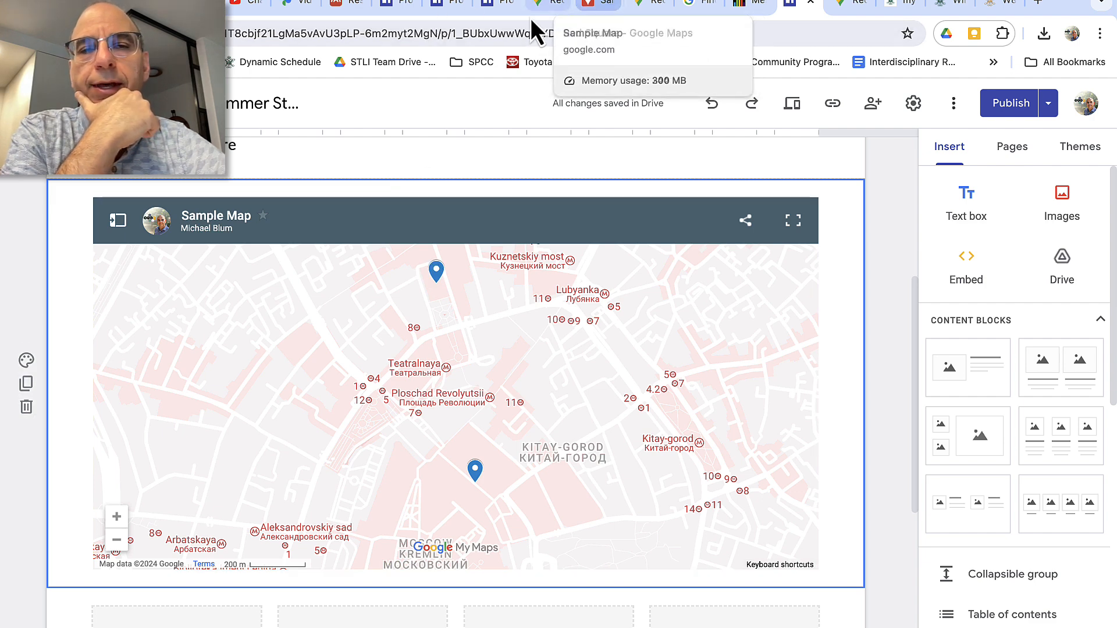
# Switch back to Sample Map in Google My Maps and recolour the Bolshoi Theatre marker dark orange, keeping the pin icon
pyautogui.click(603, 5)
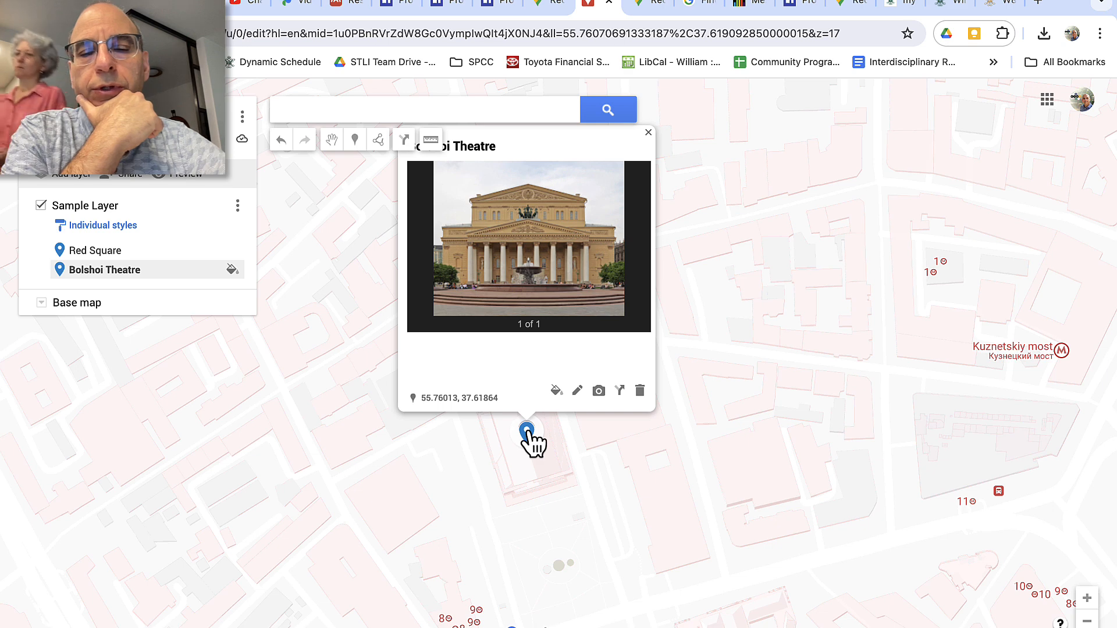
pyautogui.click(554, 391)
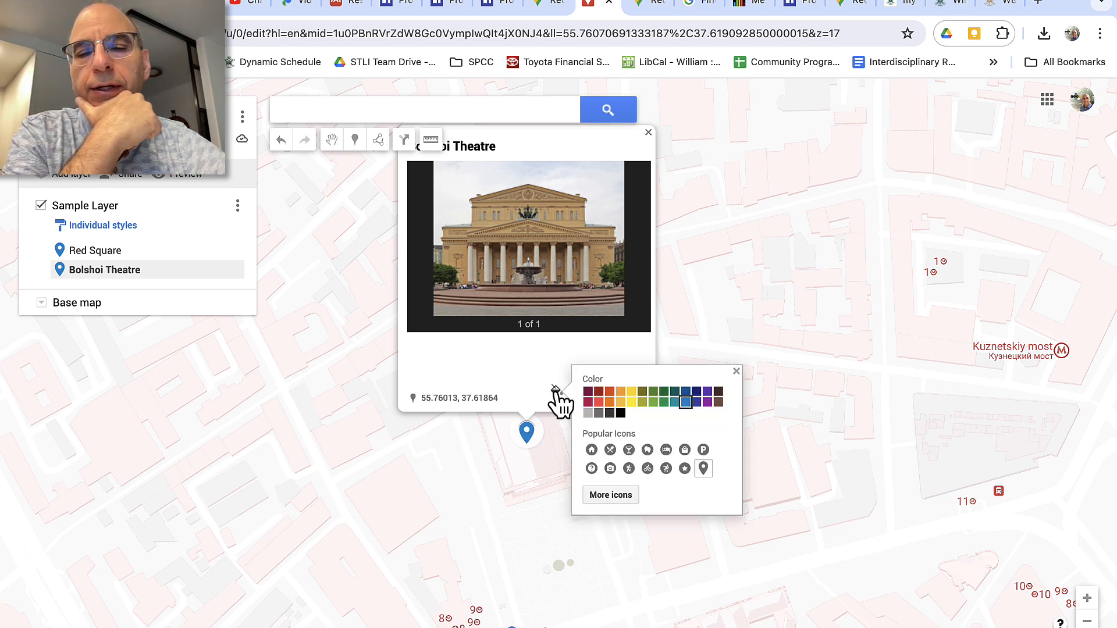
pyautogui.click(610, 392)
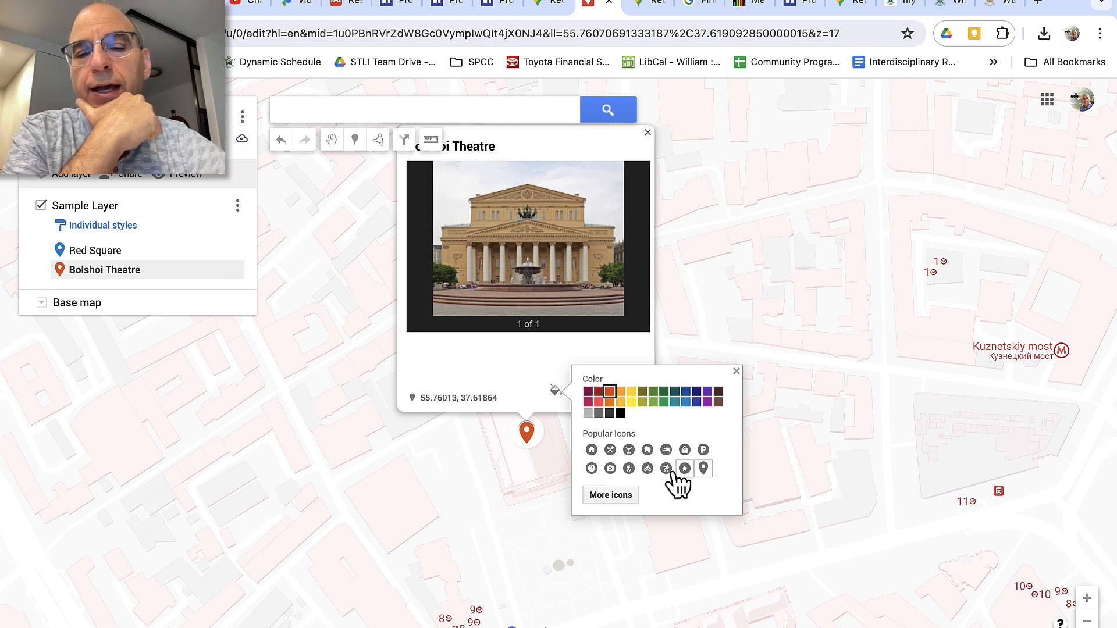
pyautogui.click(612, 495)
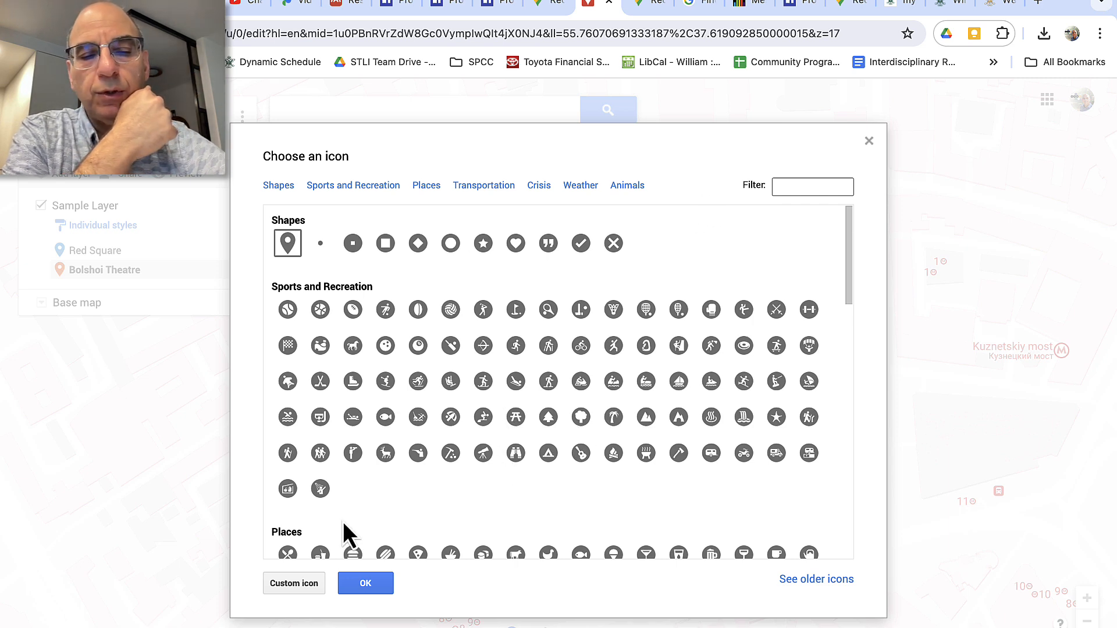
pyautogui.click(352, 581)
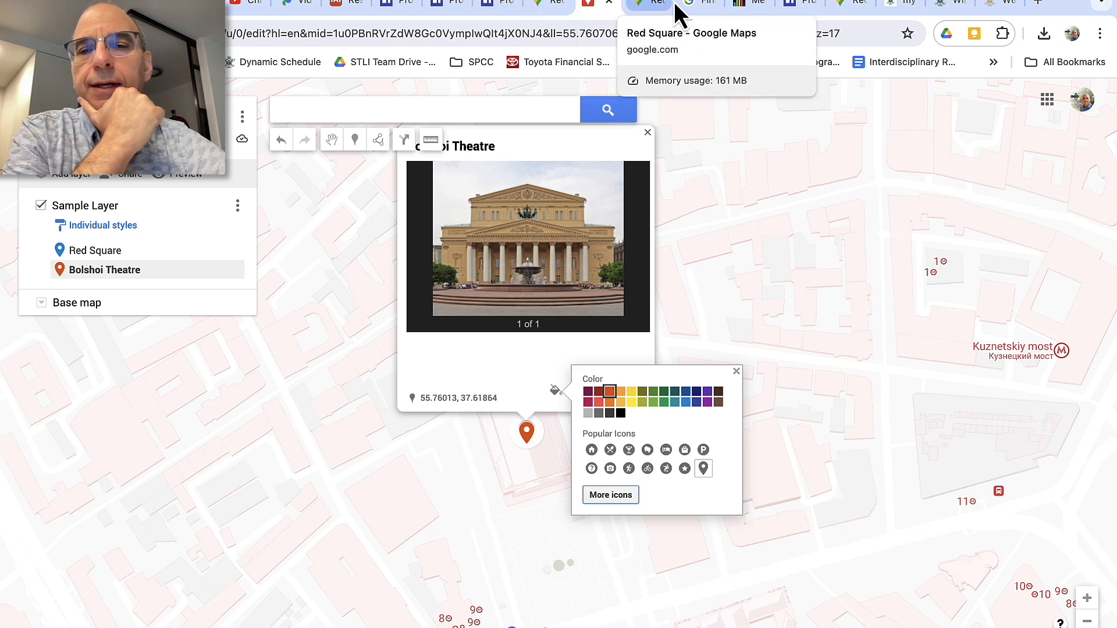
# Return to the New Page Sample page in Google Sites, refresh it, and check the Bolshoi Theatre marker on the embedded map
pyautogui.click(799, 4)
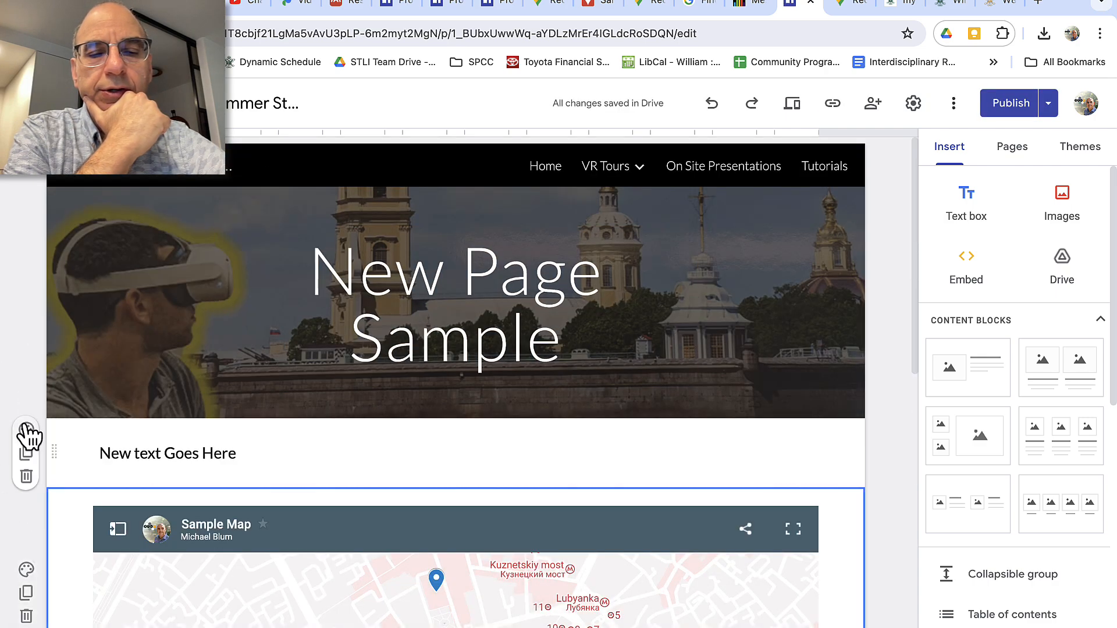
pyautogui.scroll(-5, 49, 541)
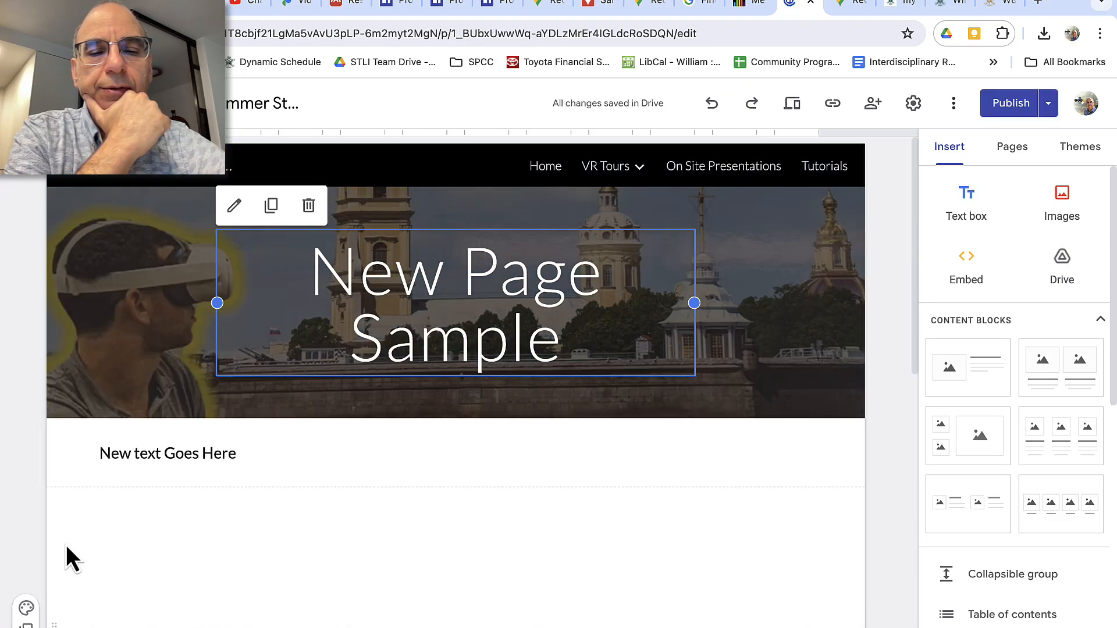
pyautogui.scroll(-4, 65, 547)
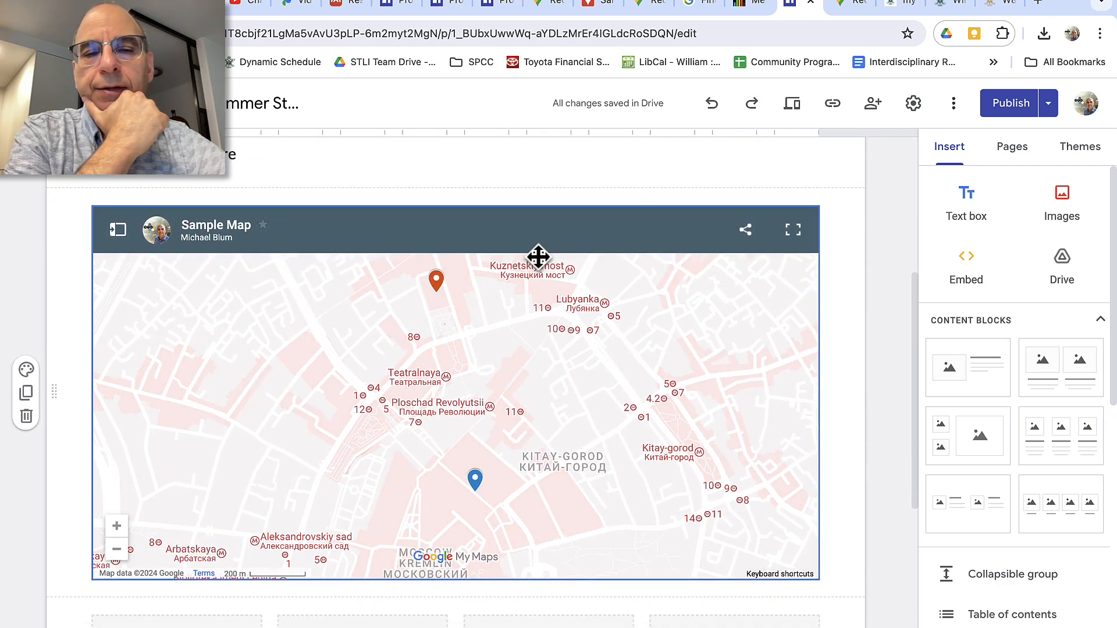
pyautogui.click(436, 281)
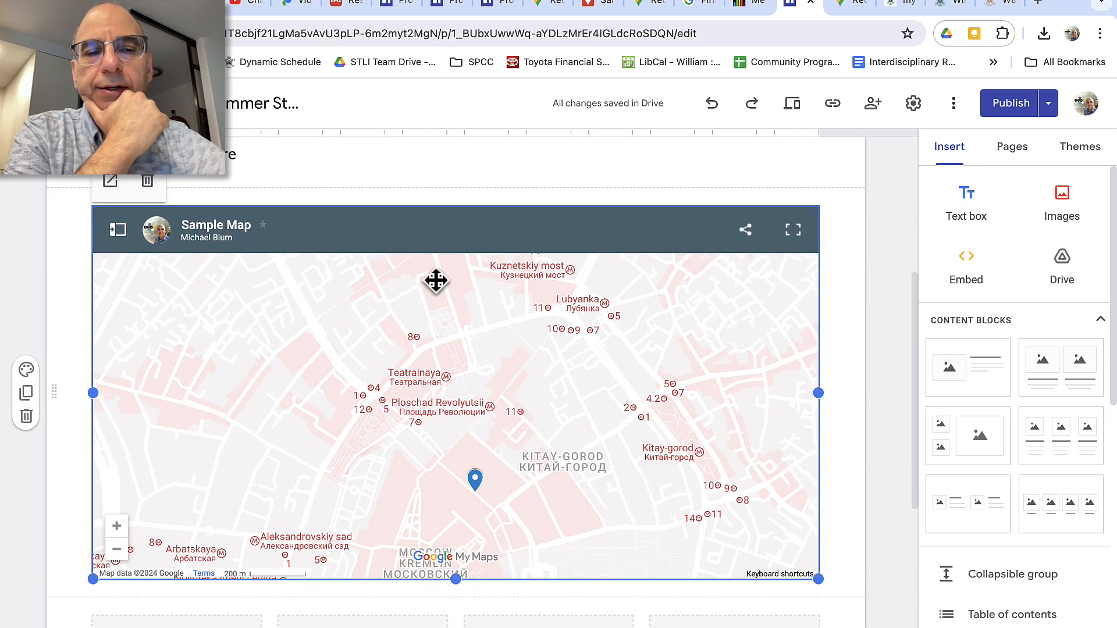
# Preview the page and open the details of the Bolshoi Theatre and Red Square markers on the embedded map
pyautogui.click(798, 107)
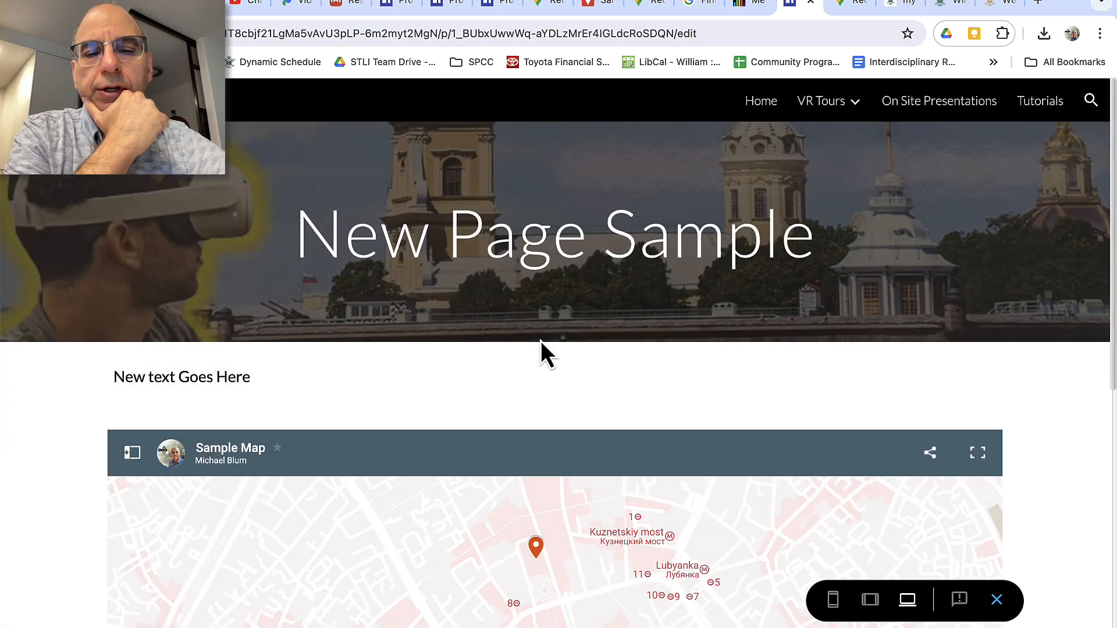
pyautogui.scroll(-5, 58, 535)
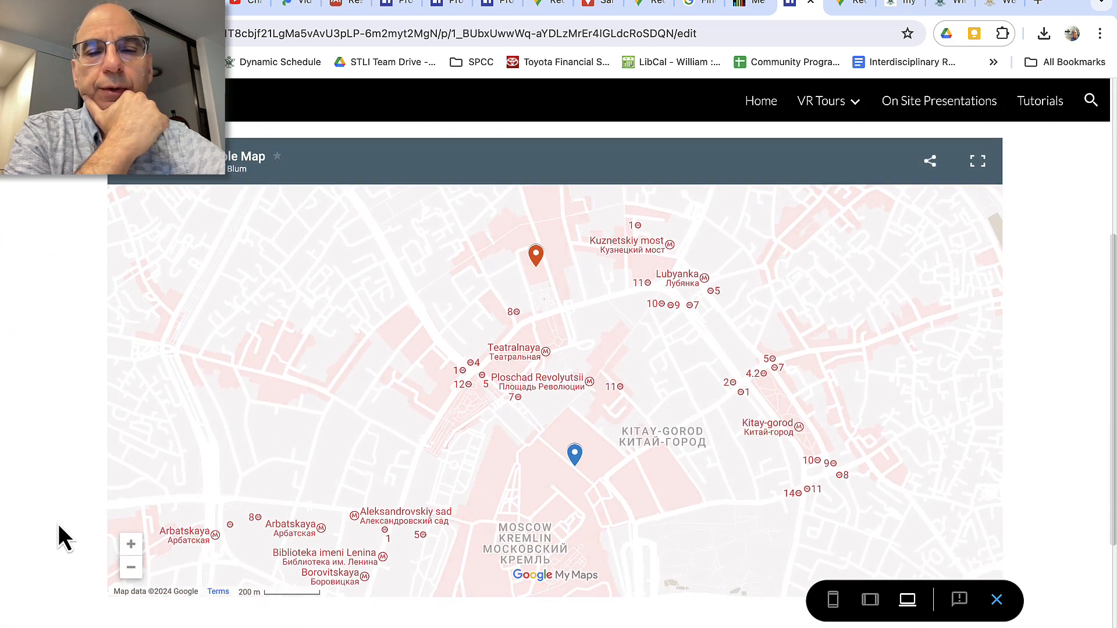
pyautogui.click(539, 256)
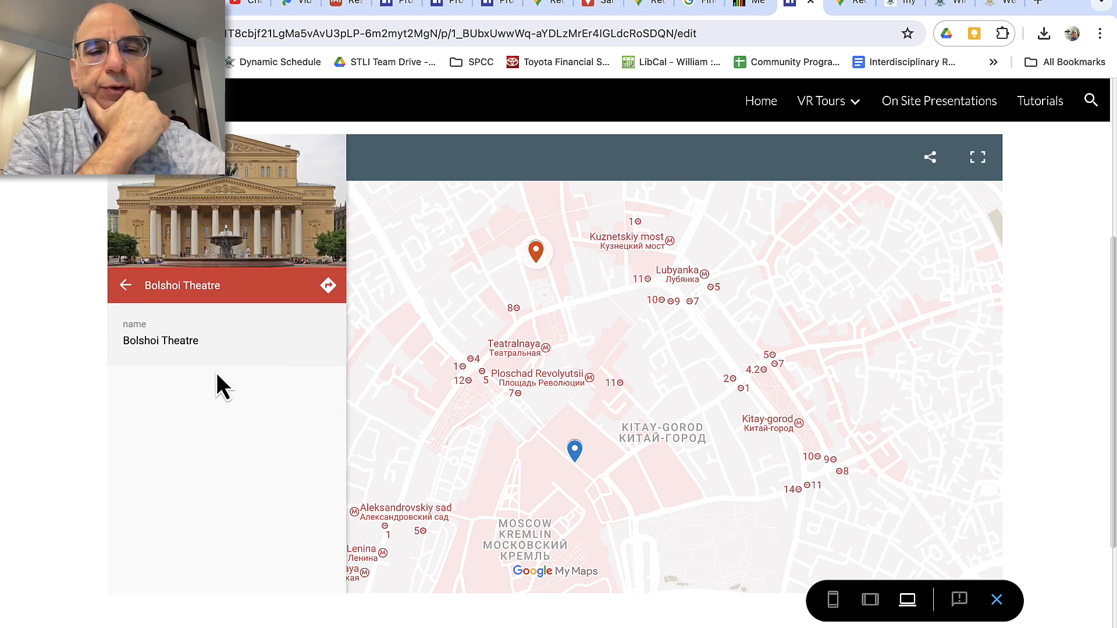
pyautogui.click(574, 450)
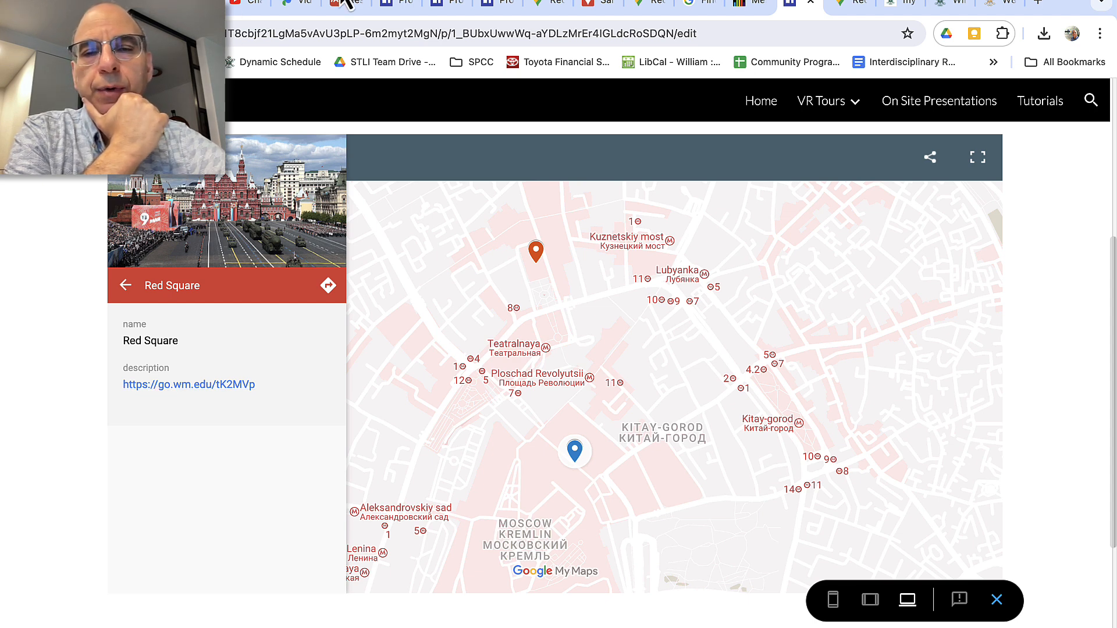
pyautogui.click(591, 1)
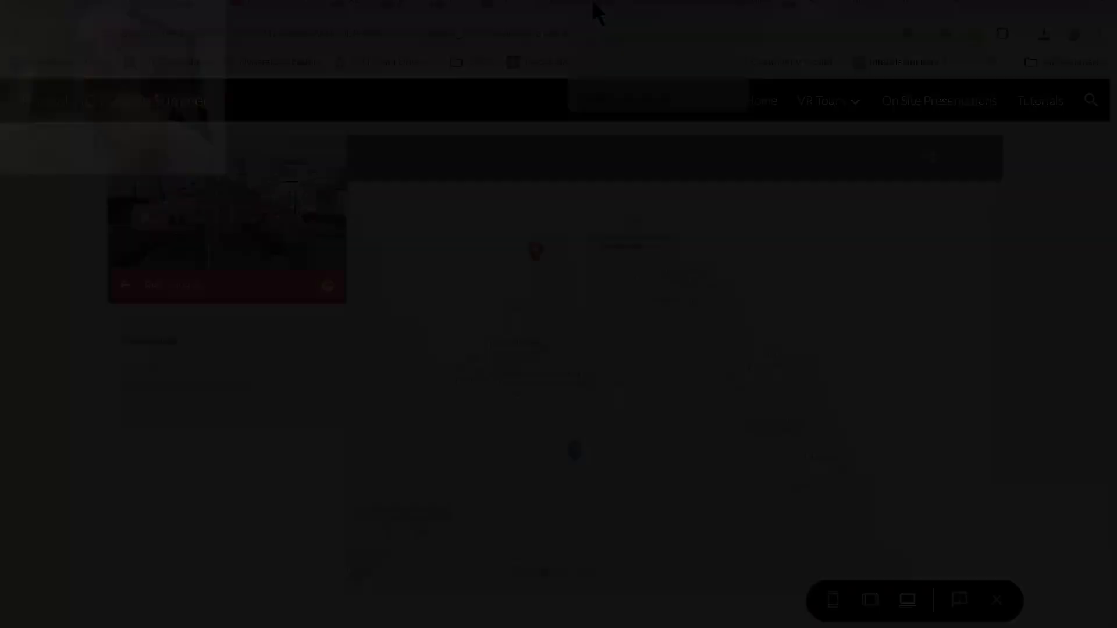